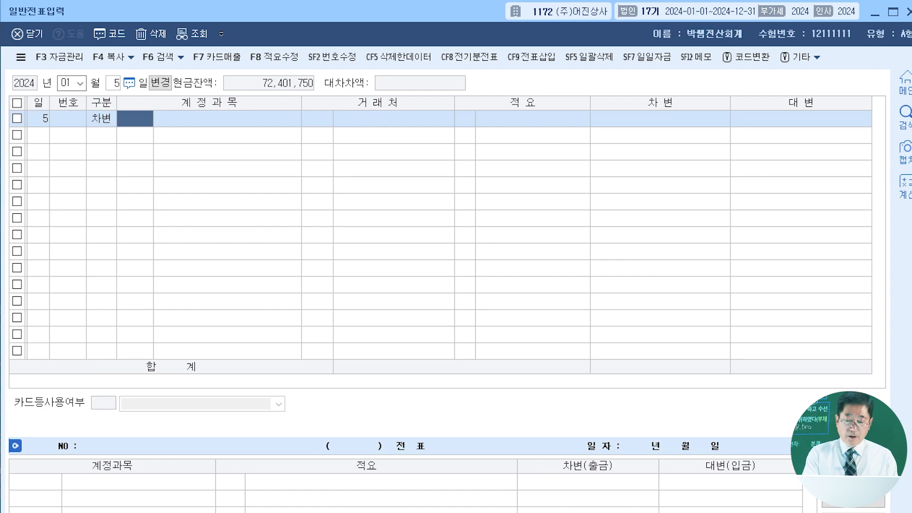
- Enter a debit (차변) line dated January 5 for account 0103 보통예금 with an amount of 585,000,000
key(Return)
key(Return)
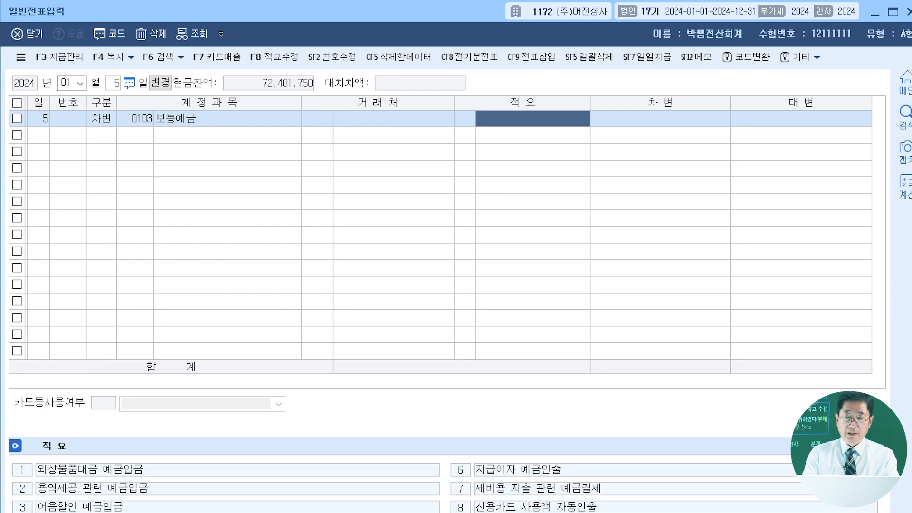
key(Return)
text(5)
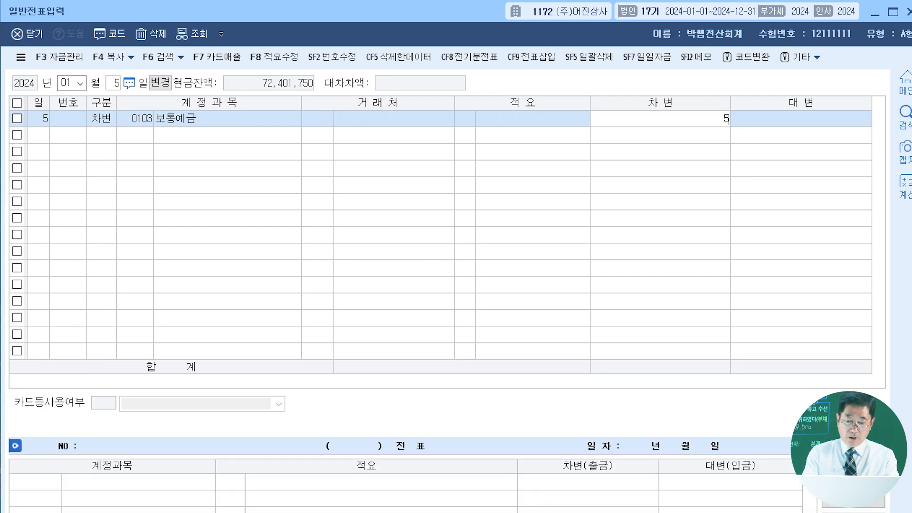
text(85,000,000)
key(Return)
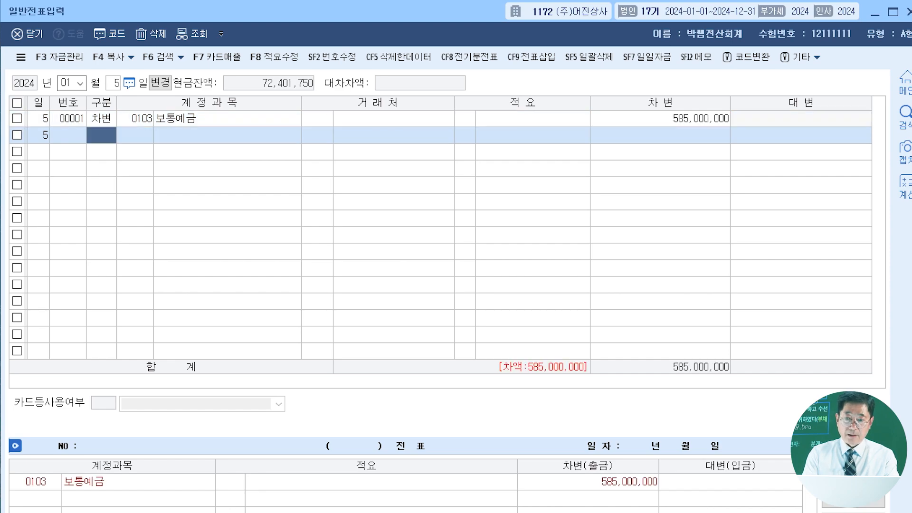
- Add a debit (차변) line for account 0951 이자비용 with an amount of 15,000,000
text(이자비)
key(Return)
key(Return)
key(Return)
key(Return)
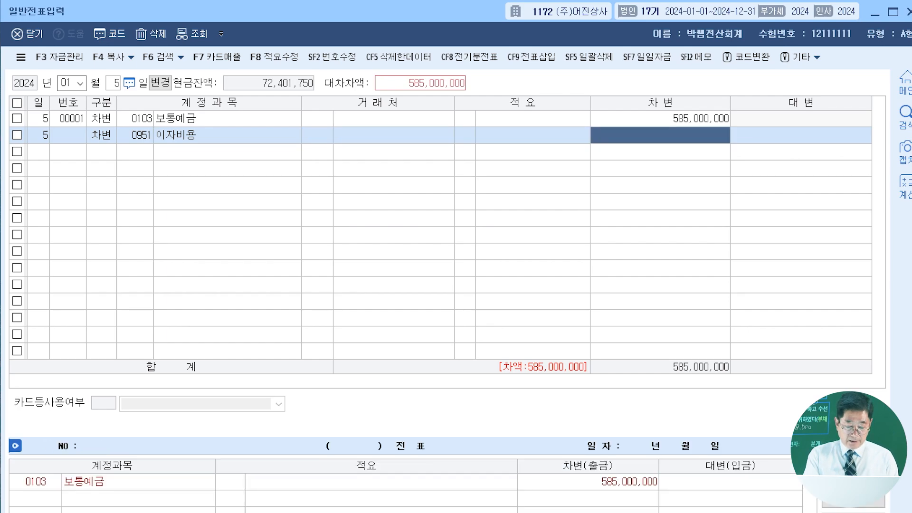
text(15000000)
key(Return)
- Add a credit (대변) line for account 0260 단기차입금 with (주)대명 as the trading partner and an amount of 600,000,000
text(4)
key(Return)
text(단기차)
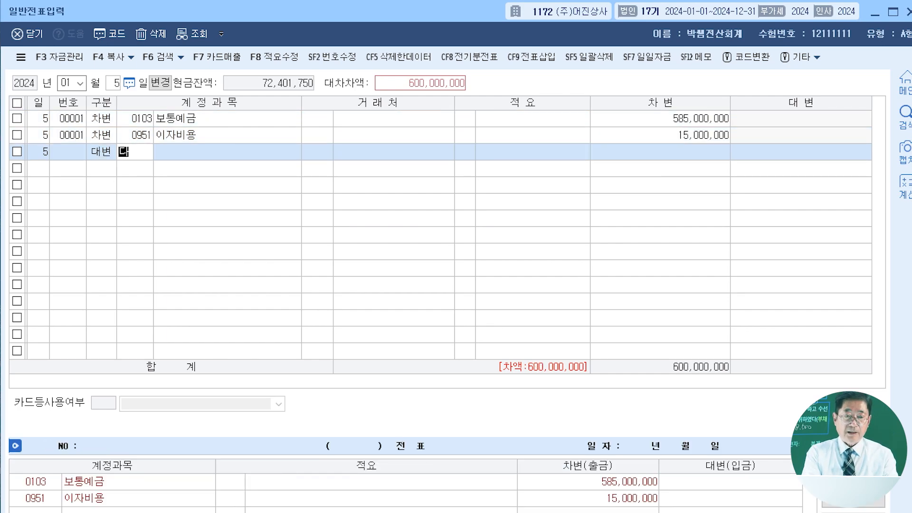
key(Return)
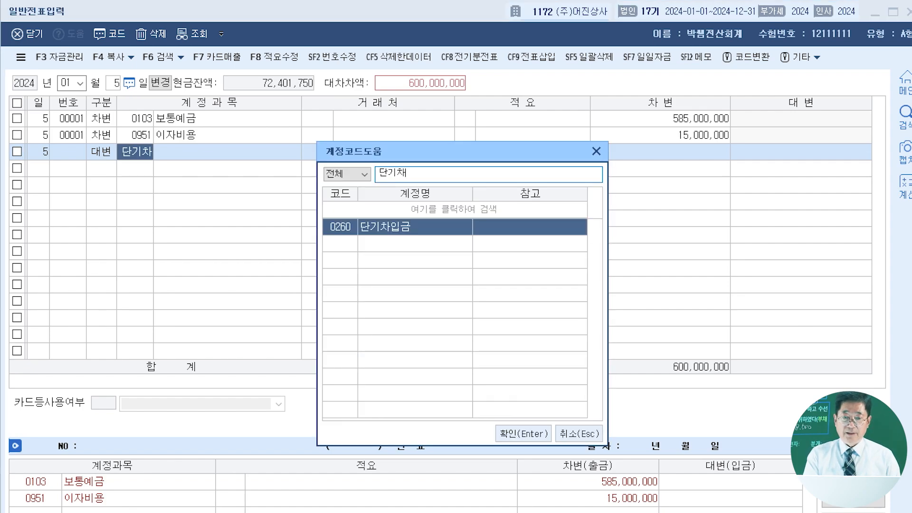
key(Return)
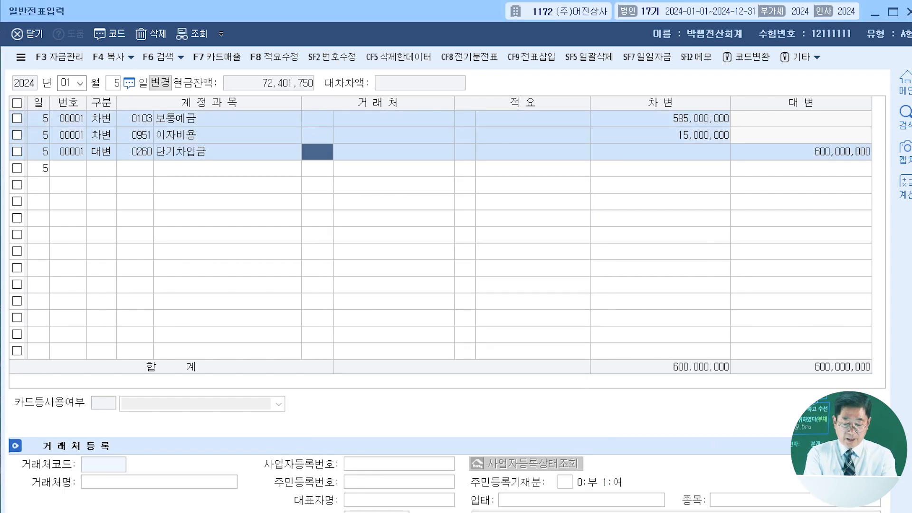
text(대명)
key(Return)
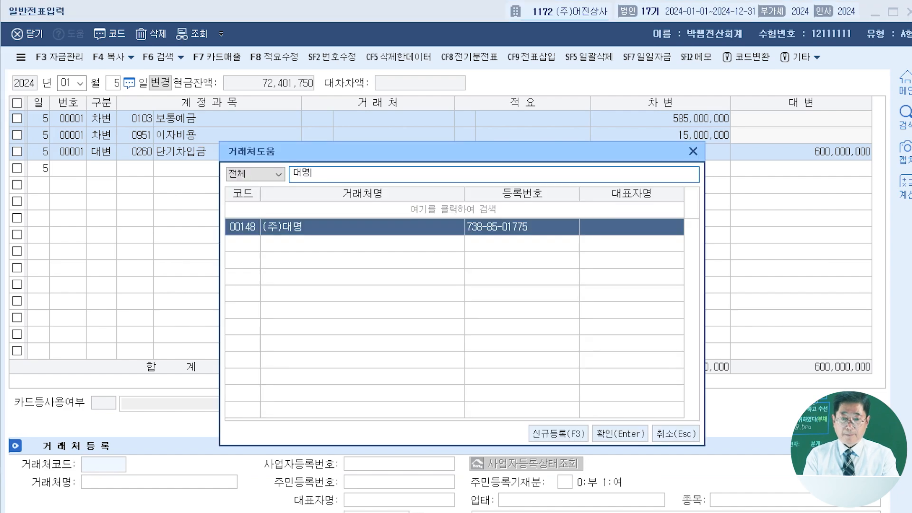
key(Return)
key(Return)
key(Return)
key(Return)
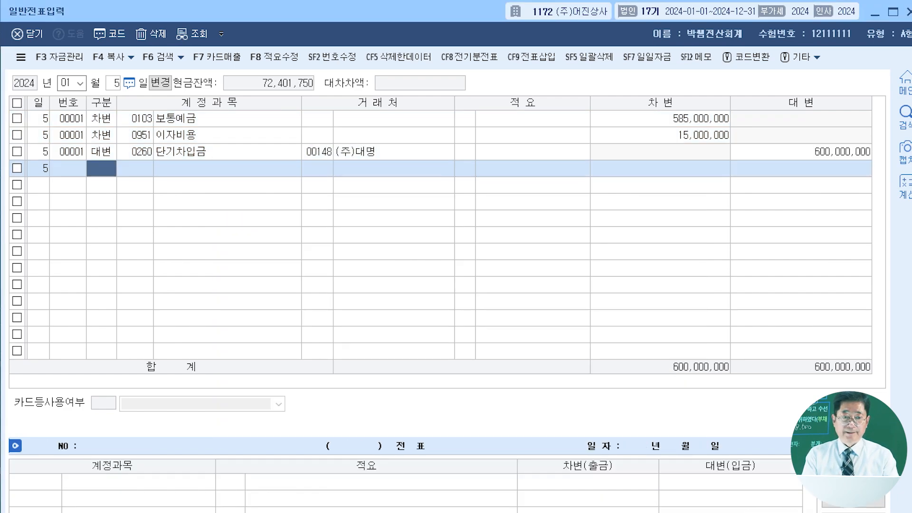
- Switch the voucher entry date to April (04), day 20
click(66, 83)
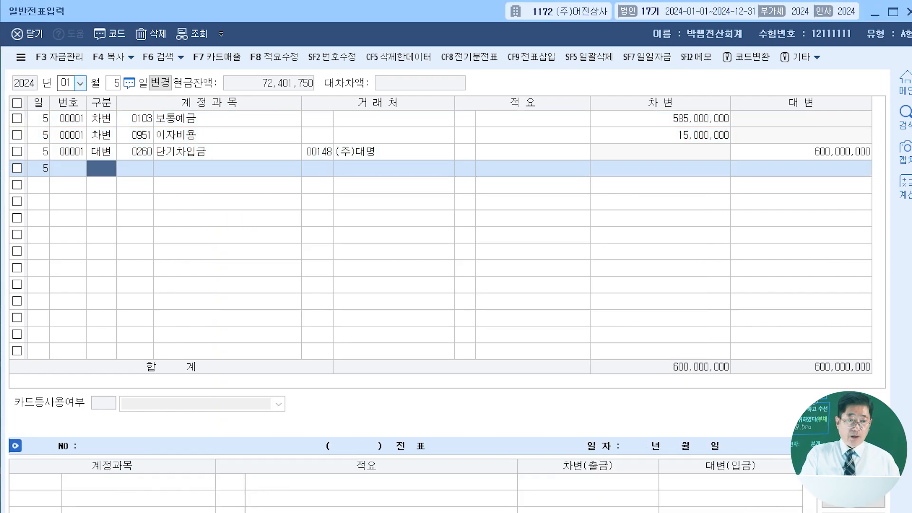
text(04)
key(Return)
text(20)
key(Return)
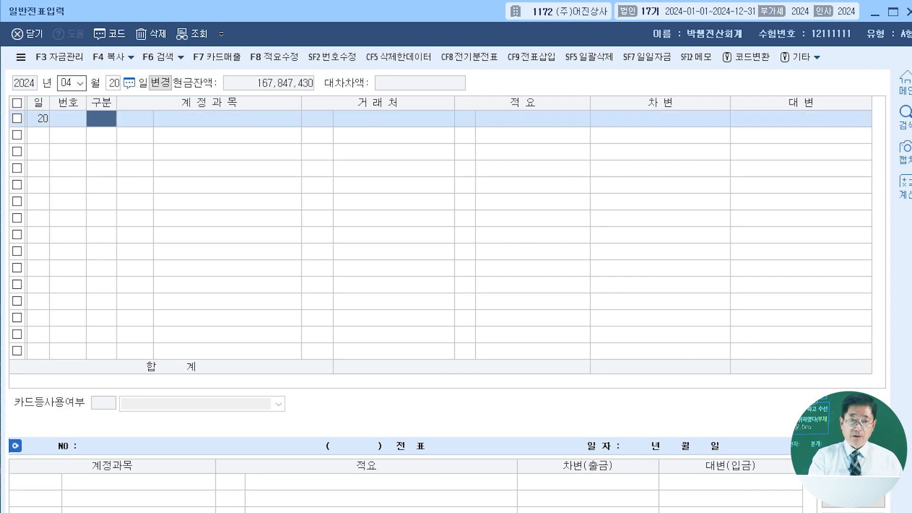
- Enter a debit (차변) line for account 0103 보통예금 with an amount of 60,000,000
text(3103)
key(Return)
key(Return)
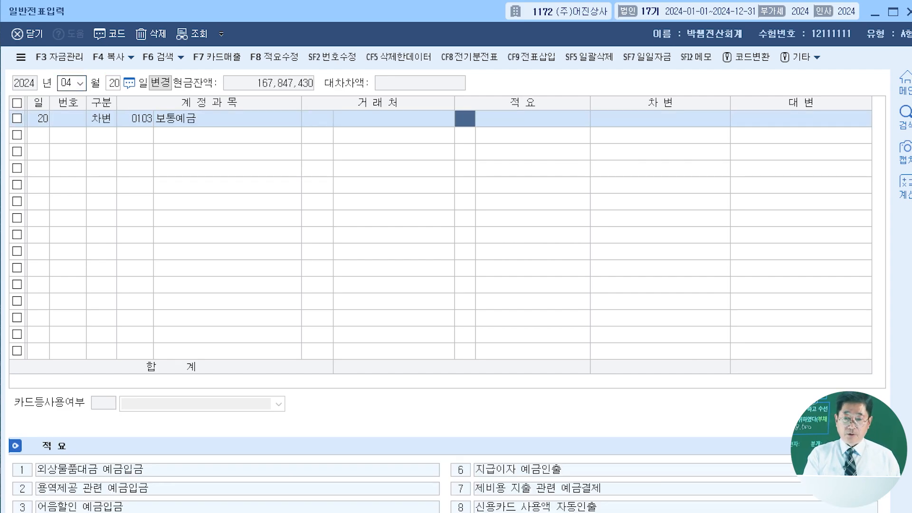
key(Return)
text(60000000)
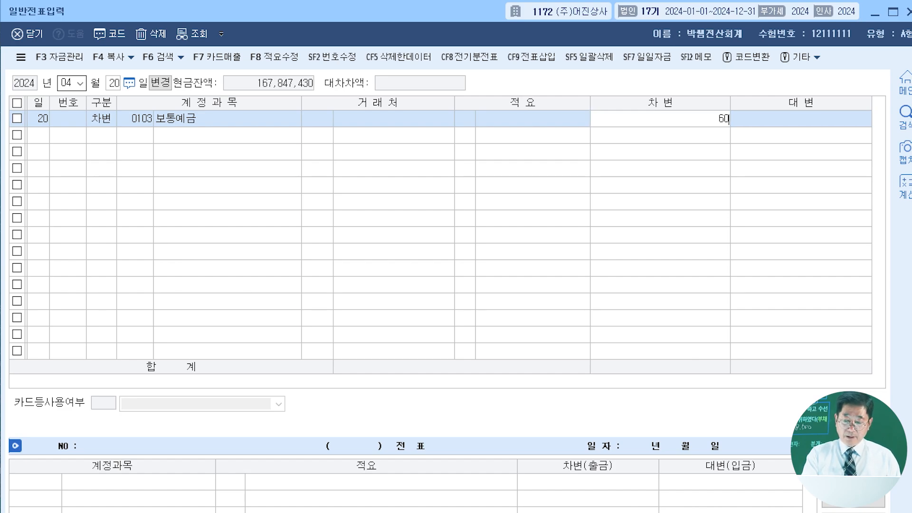
key(Return)
- Add a credit (대변) line for account 0331 자본금 and set its amount to 50,000,000
text(4)
key(Return)
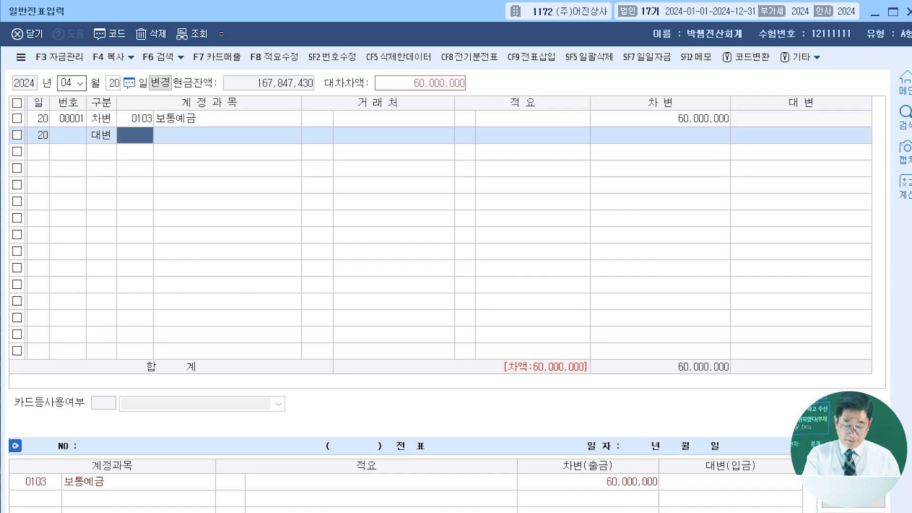
text(자본금)
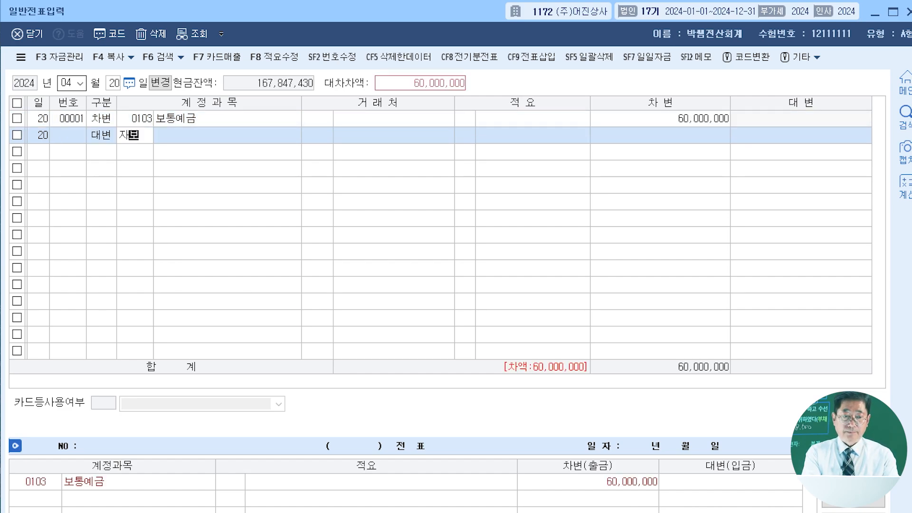
key(Return)
key(Return)
key(Return)
key(Return)
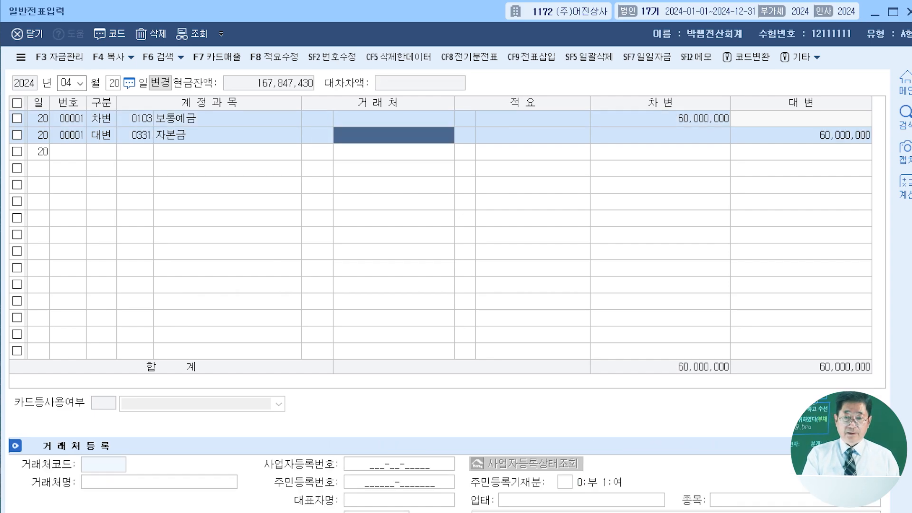
text(50000000)
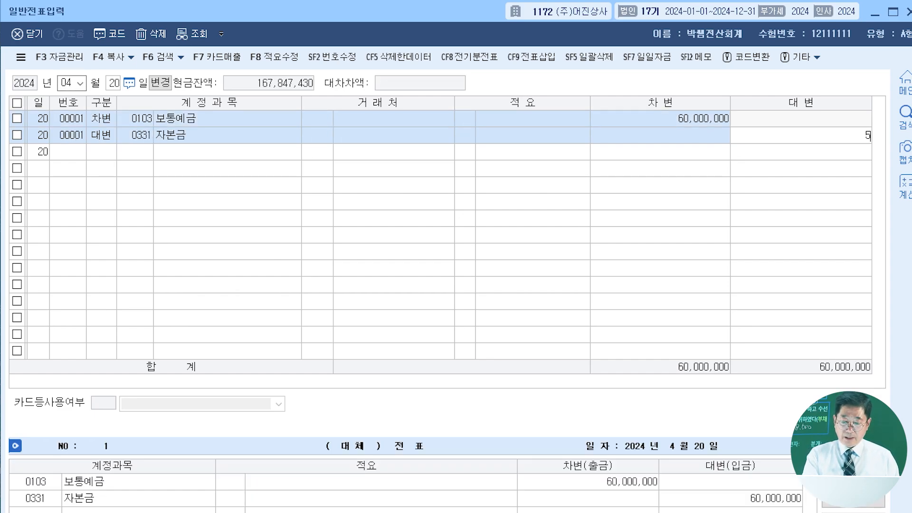
key(Return)
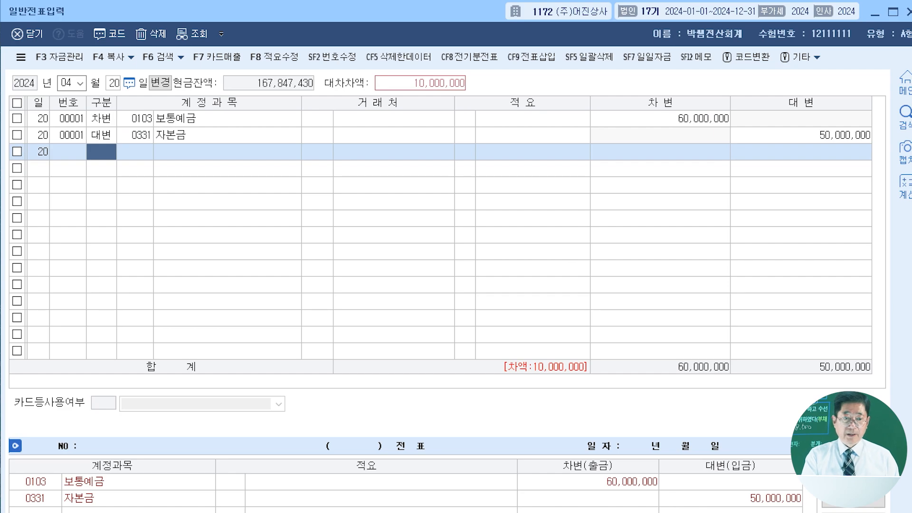
- Add a credit (대변) line for account 0381 주식할인발행차금 and set its amount to 3,000,000
text(4주식할)
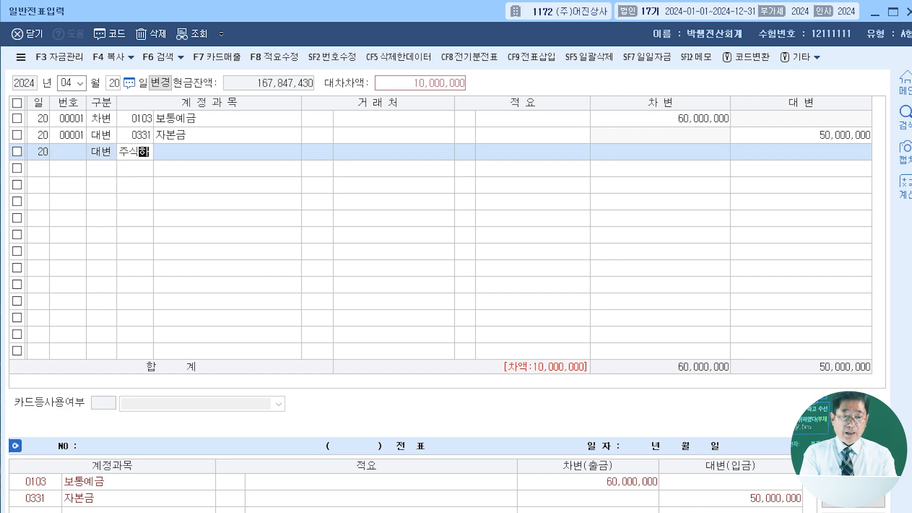
key(Return)
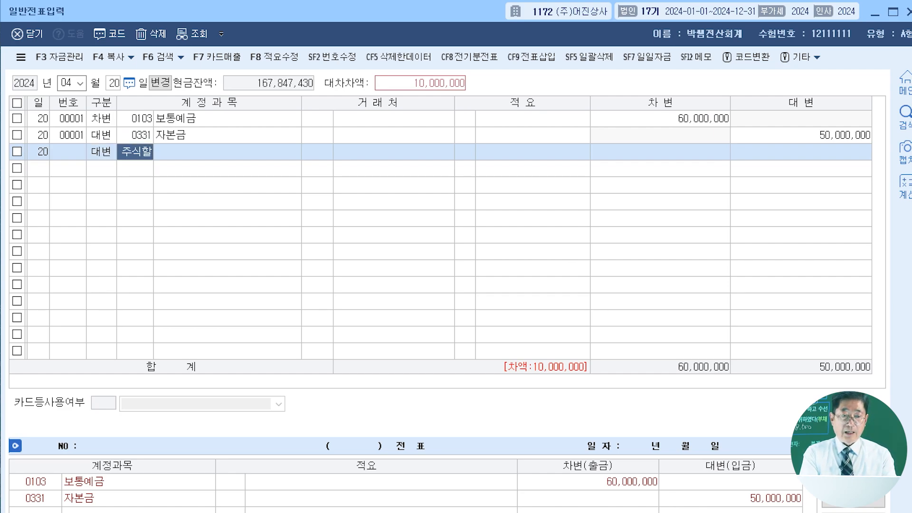
text(ㄴ)
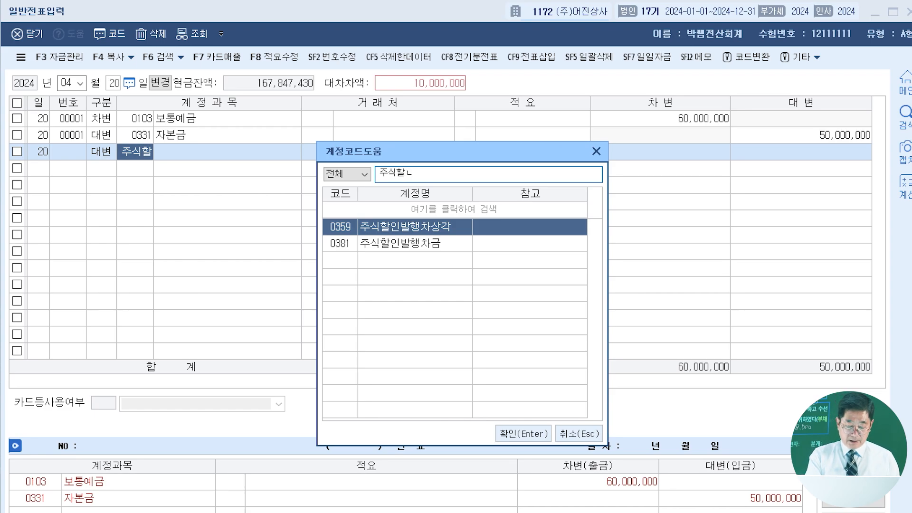
text(ㅣ)
key(Down)
key(Return)
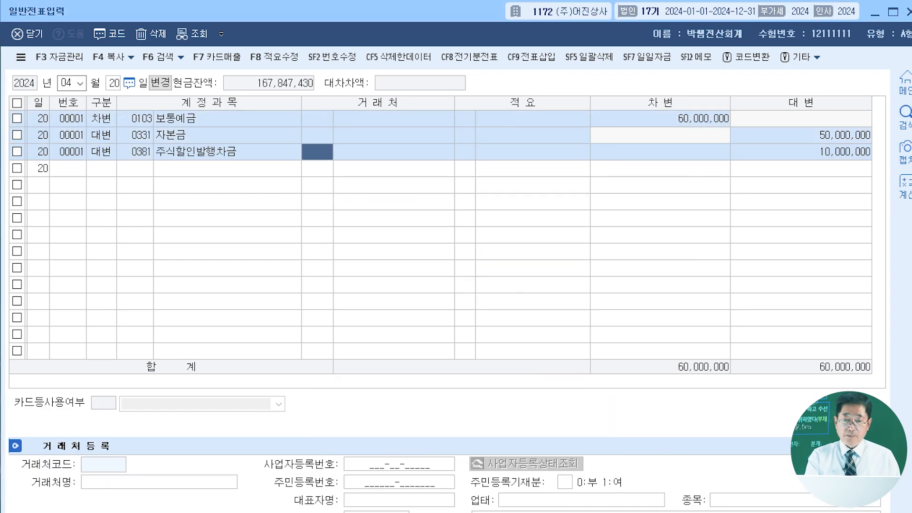
key(Return)
key(Return)
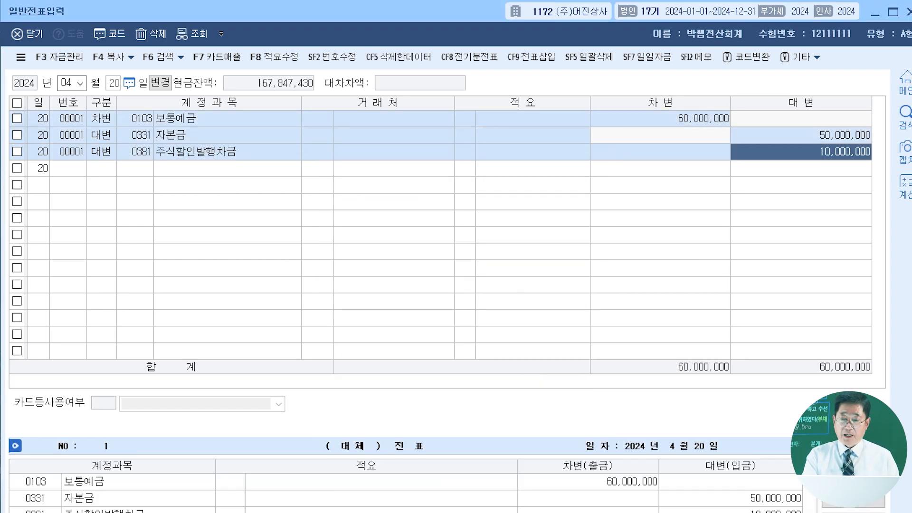
text(3++)
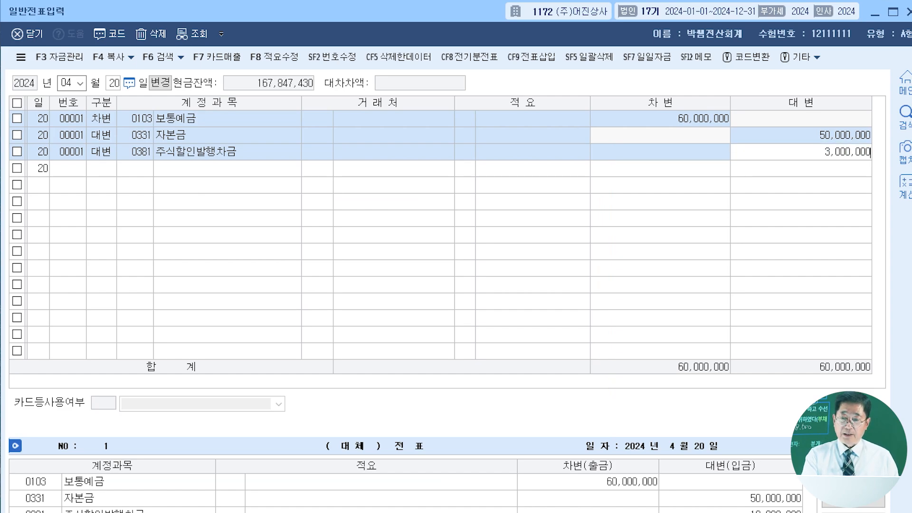
key(Return)
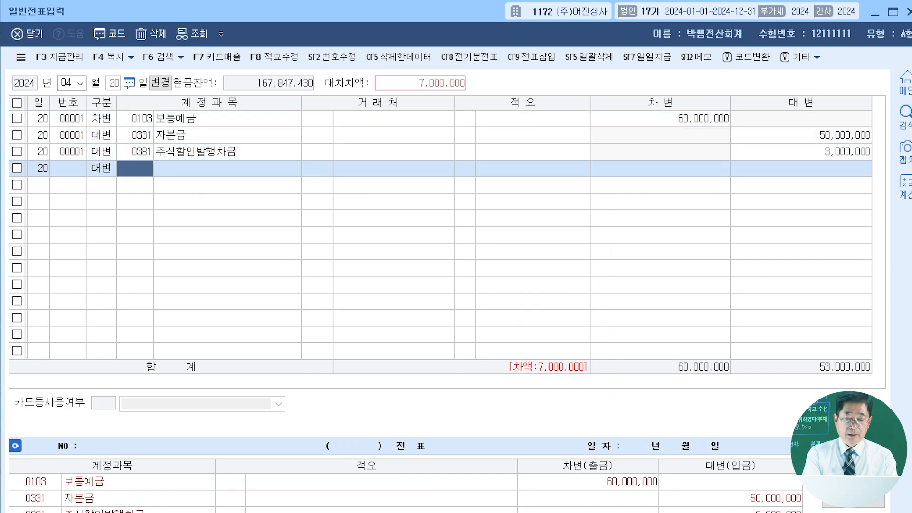
- Add a credit (대변) line for account 0341 주식발행초과금 with the remaining 7,000,000
text(주식발)
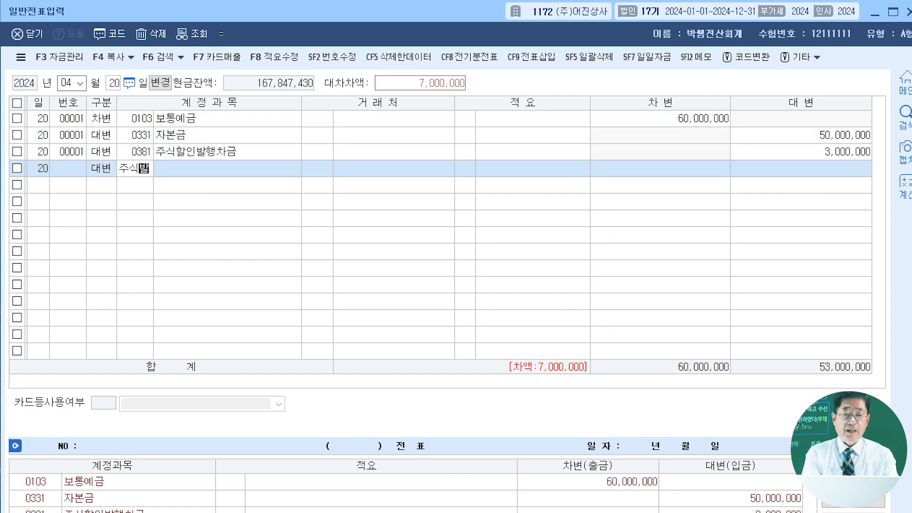
key(Return)
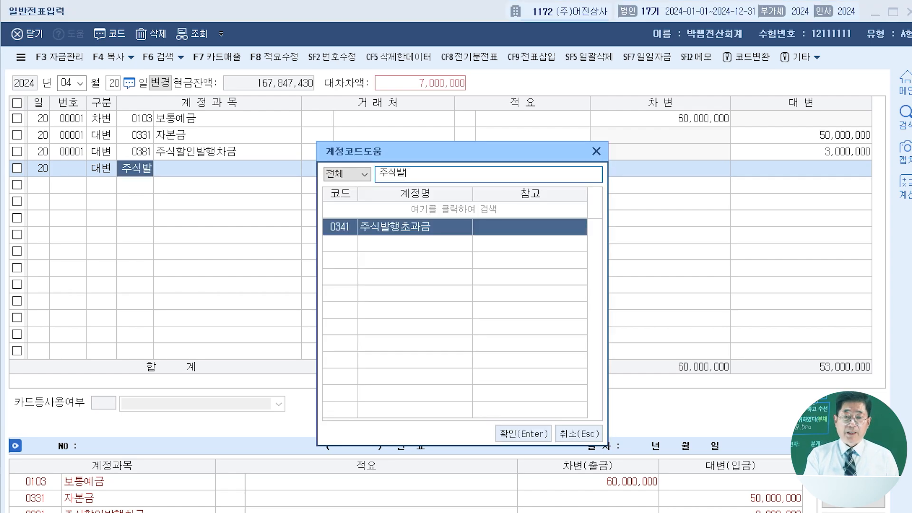
key(Return)
key(Return)
key(Return)
key(Return)
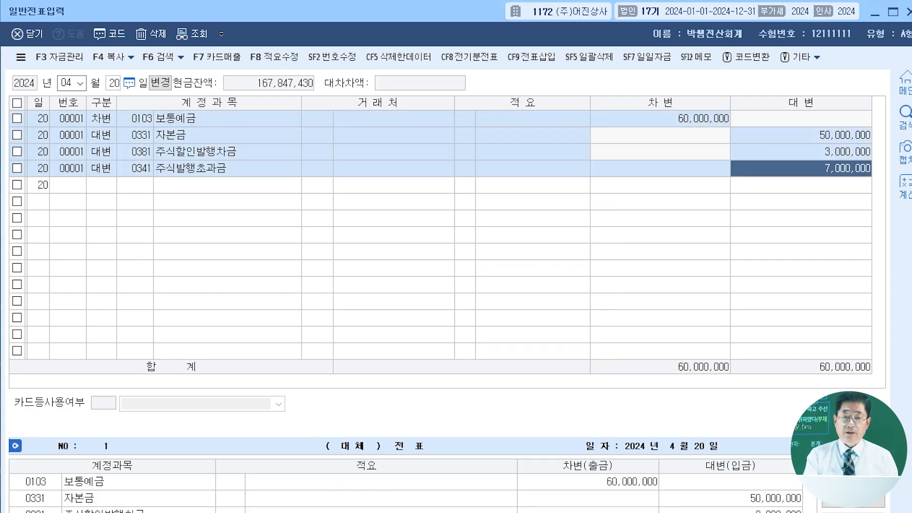
key(Return)
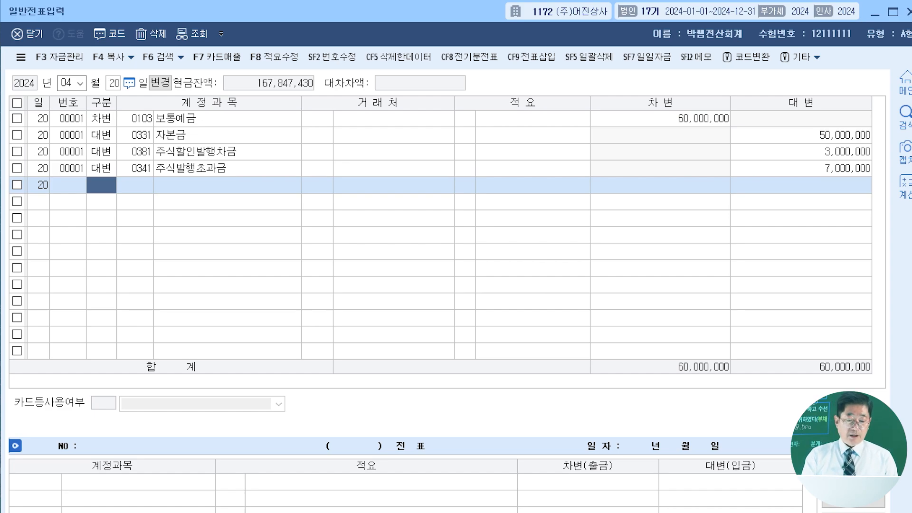
- Switch the voucher entry date to July (07), day 17
click(66, 83)
text(07)
key(Return)
text(17)
key(Return)
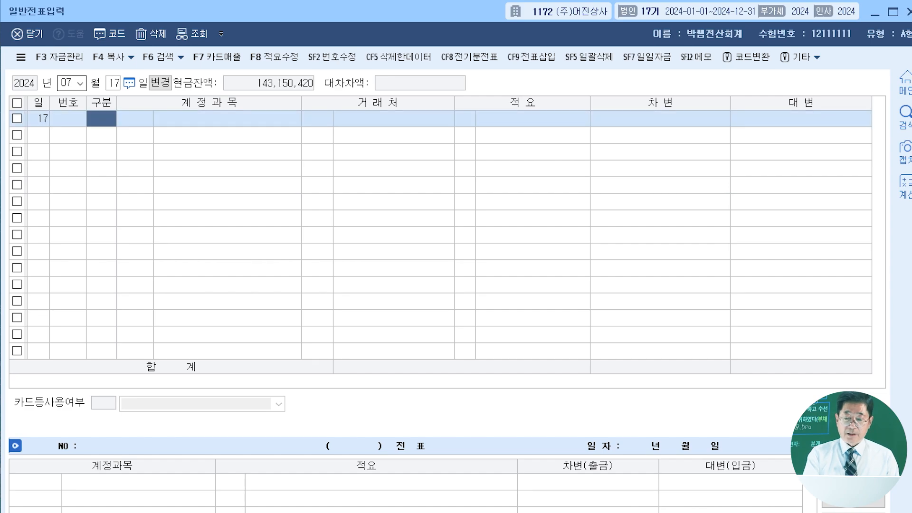
- Enter a debit (차변) line for account 0103 보통예금 with an amount of 11,000,000
text(3)
key(Return)
text(103)
key(Return)
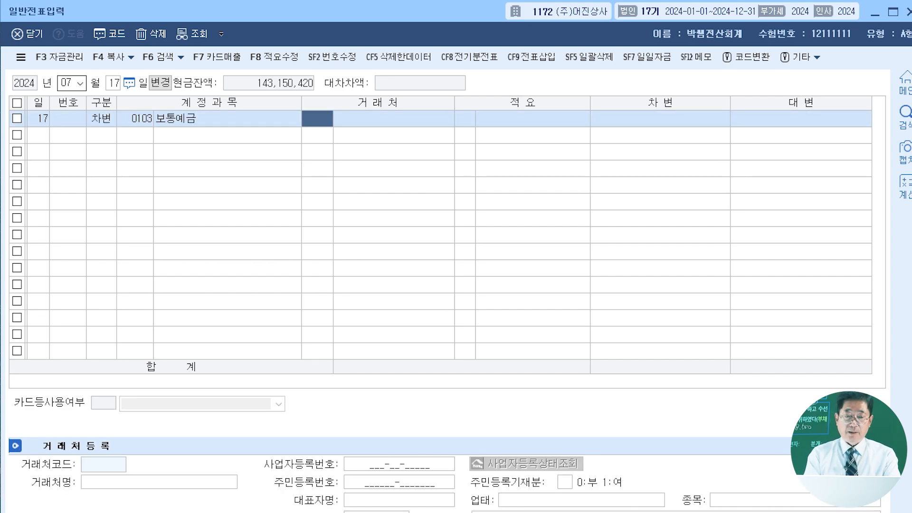
key(Return)
key(Return)
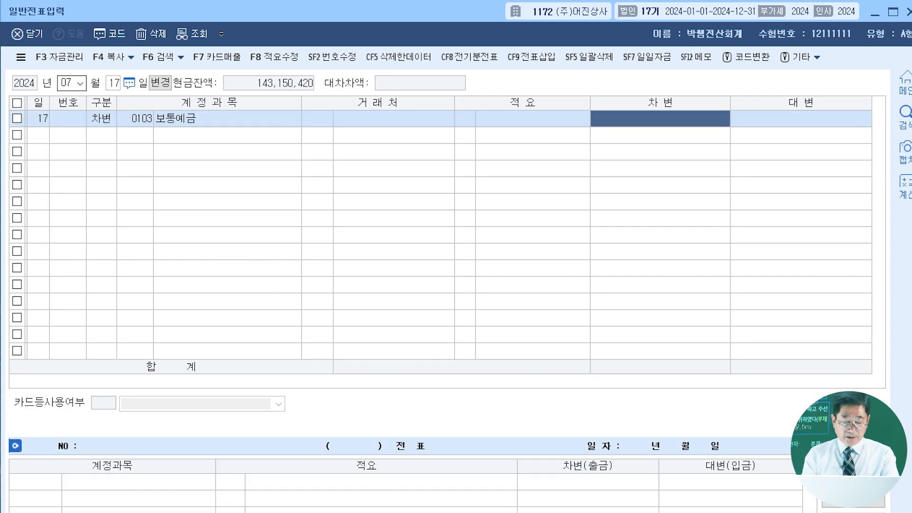
text(11000000)
- Add a credit (대변) line for account 0109 대손충당금 (외상매출금) and set its amount to 10,000,000
key(Return)
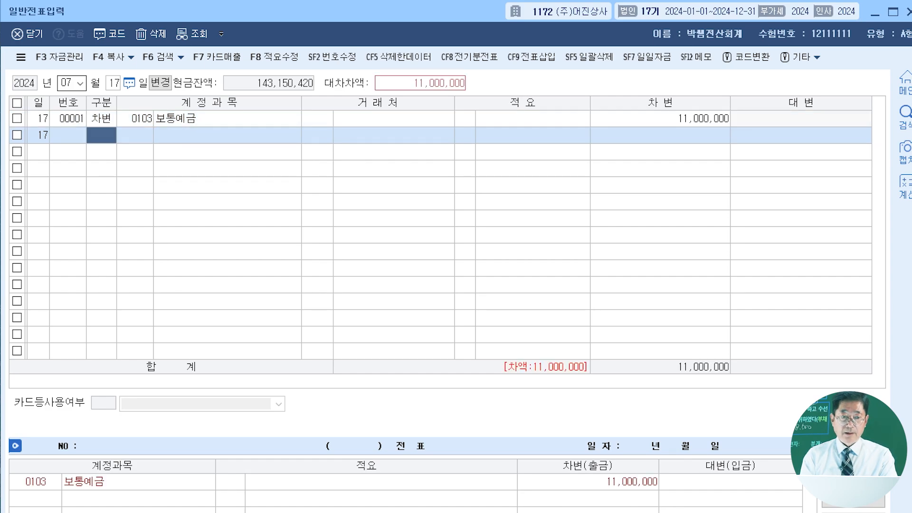
text(4)
key(Return)
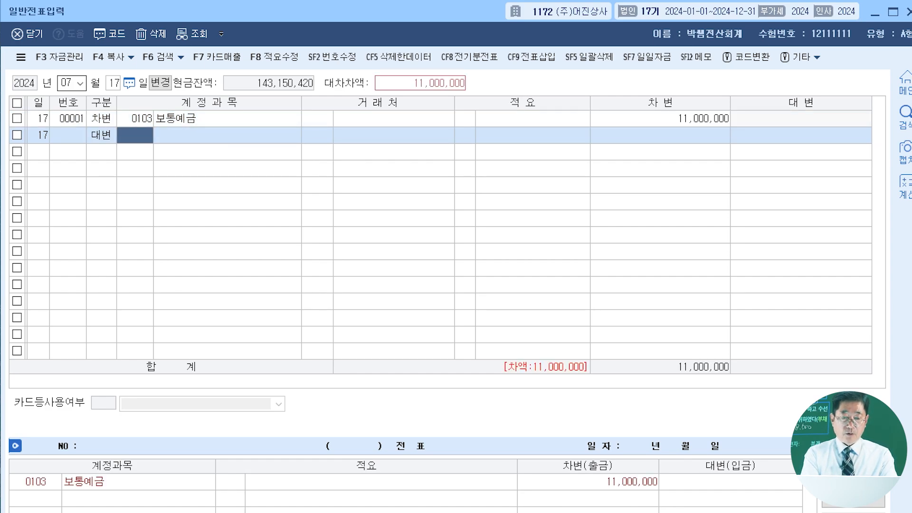
text(대손충)
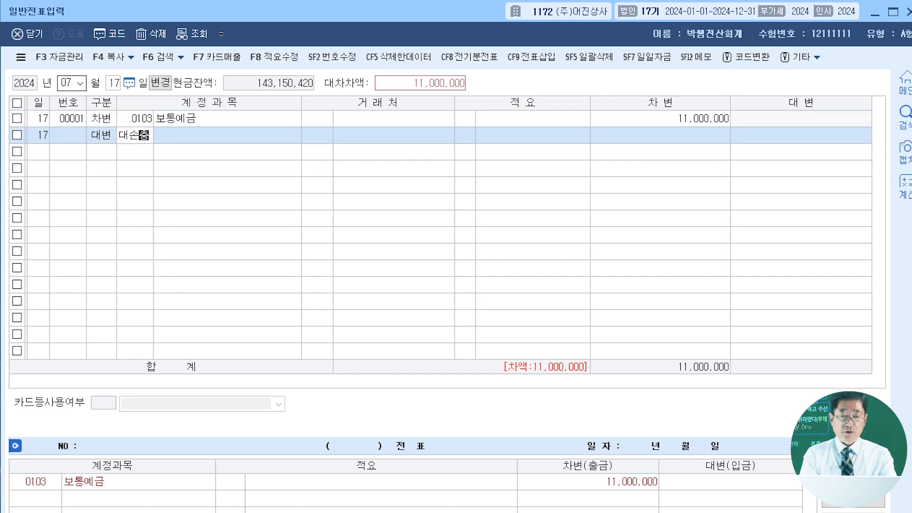
key(Return)
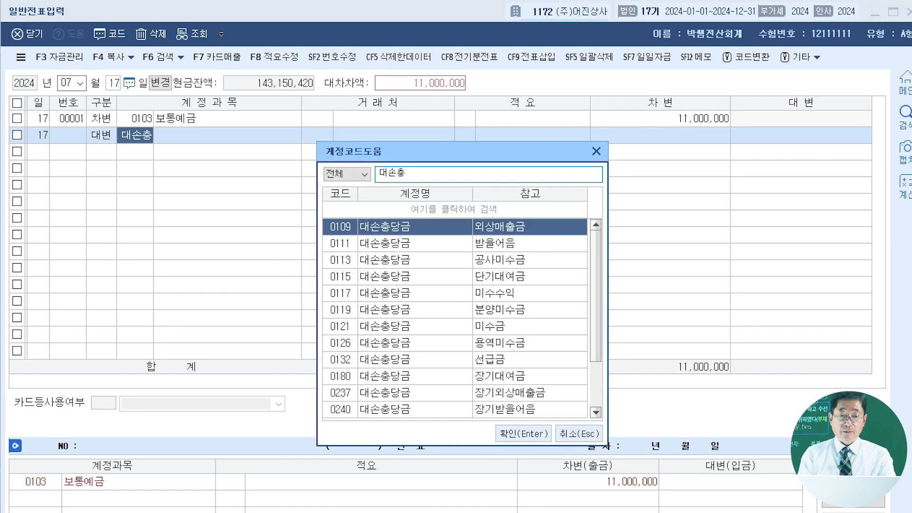
key(Return)
key(Return)
key(Return)
key(Return)
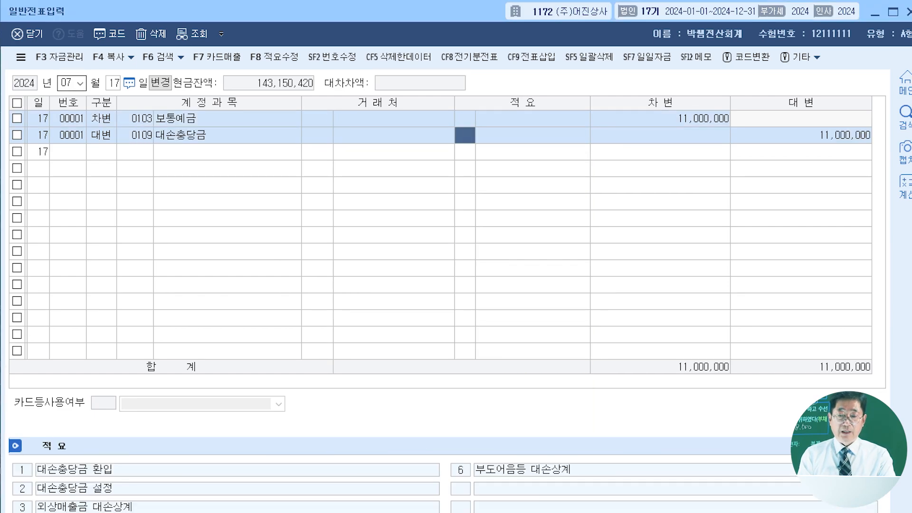
text(10000000)
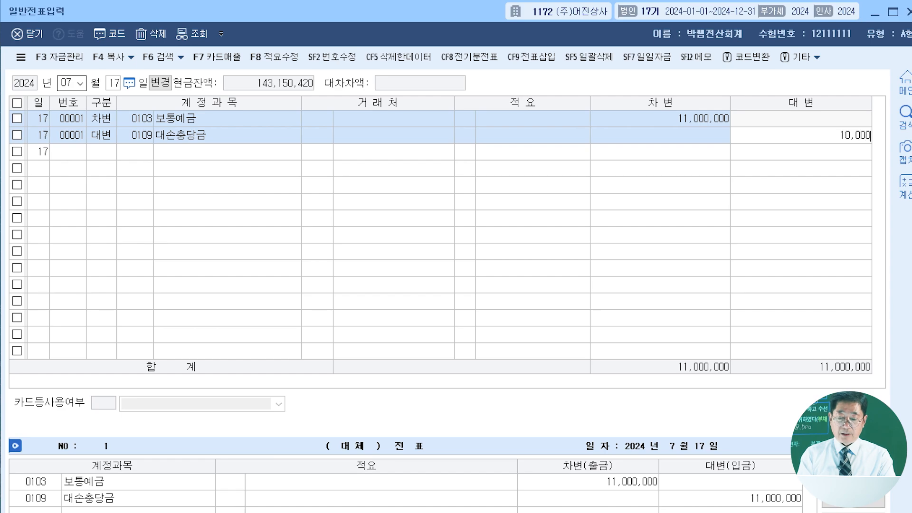
key(Return)
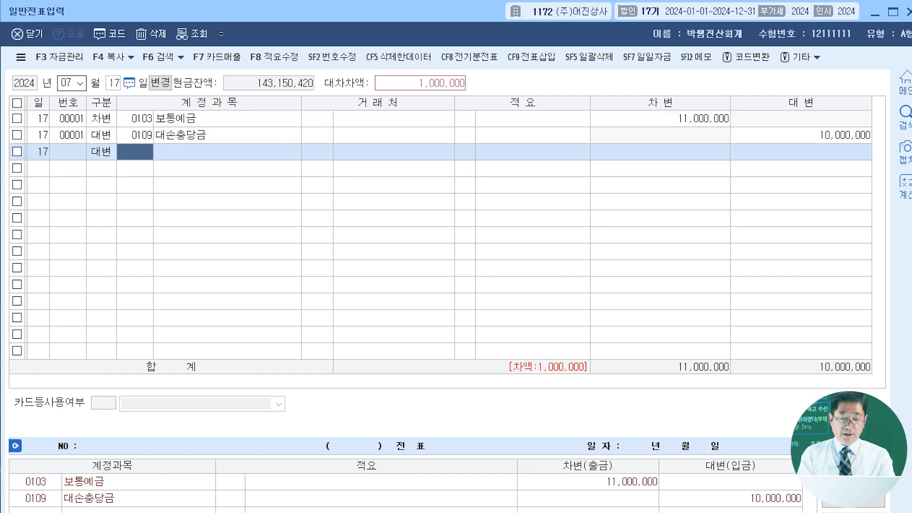
- Add a credit (대변) line for account 0255 부가세예수금 with the remaining 1,000,000
text(부가세)
key(Return)
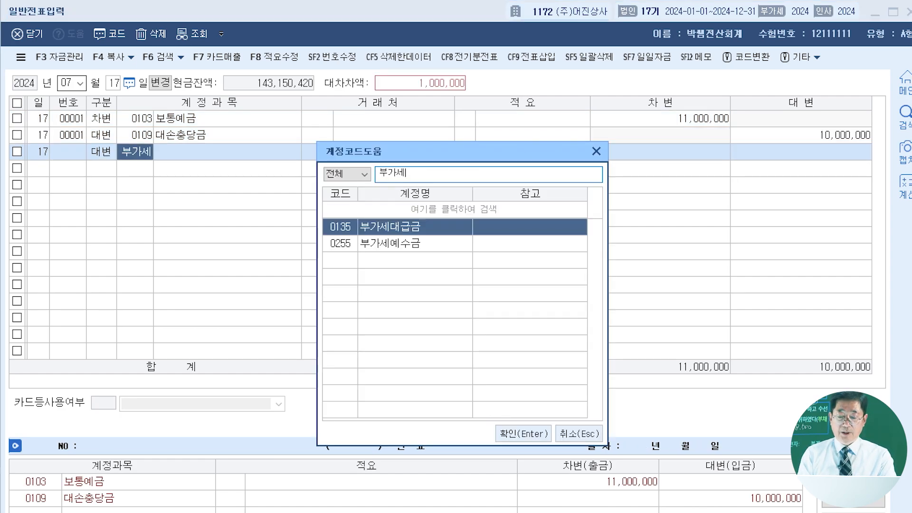
key(Down)
key(Return)
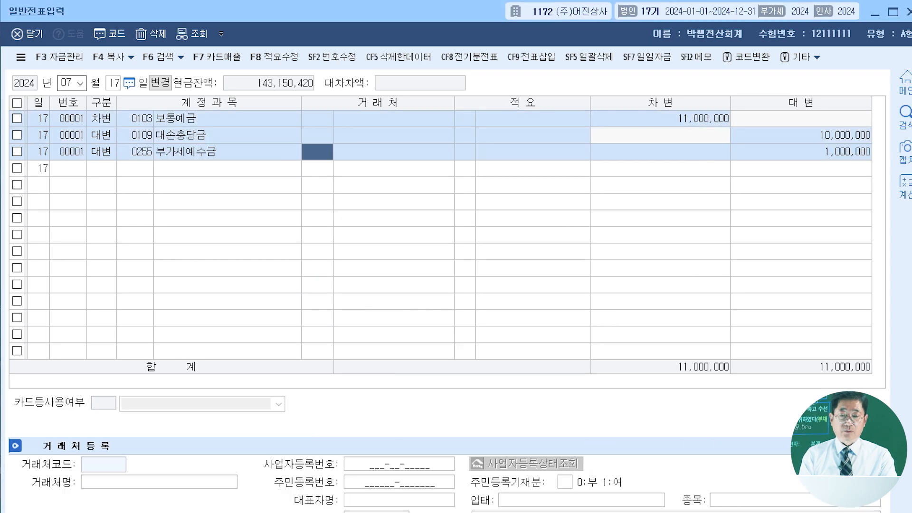
key(Return)
key(Return)
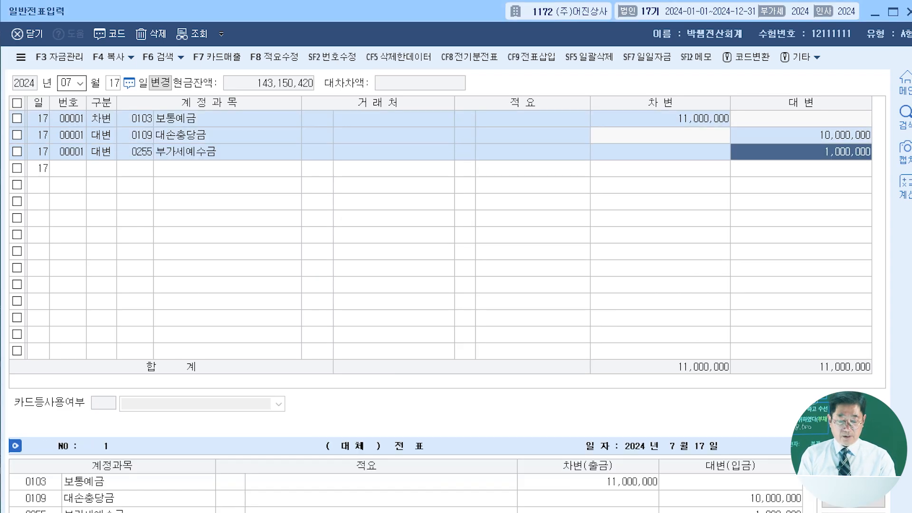
- Switch the voucher entry date to August (08), day 1
key(Return)
click(66, 83)
text(08)
key(Return)
text(1)
- Enter a debit (차변) line for account 0103 보통예금 with an amount of 100,253,800
key(Return)
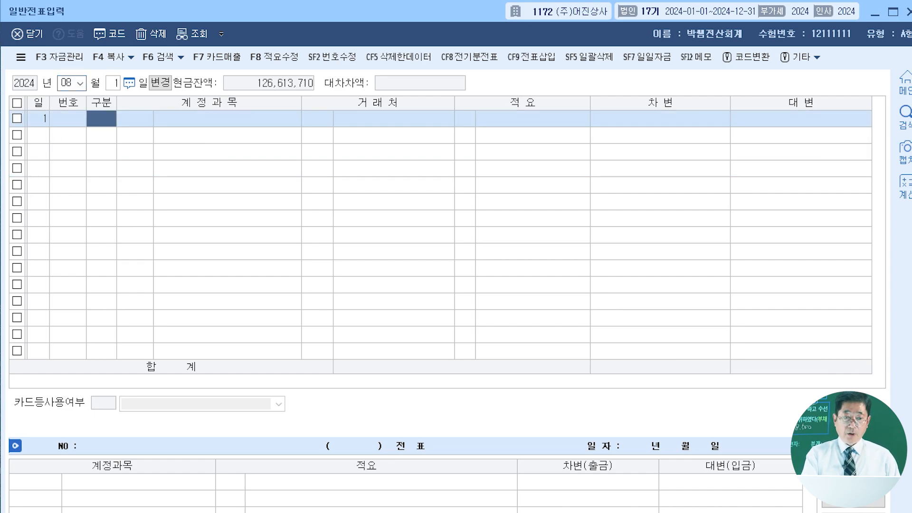
text(3)
key(Return)
text(103)
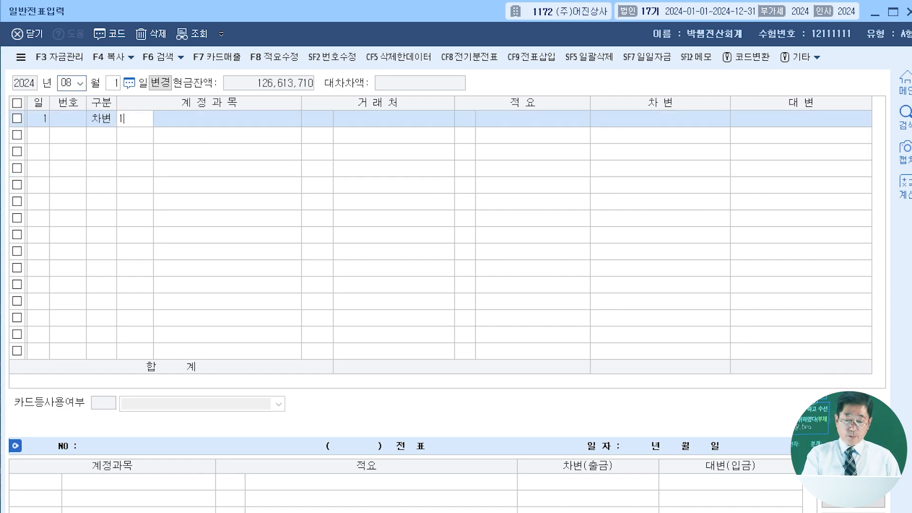
key(Return)
key(Return)
key(Return)
key(Return)
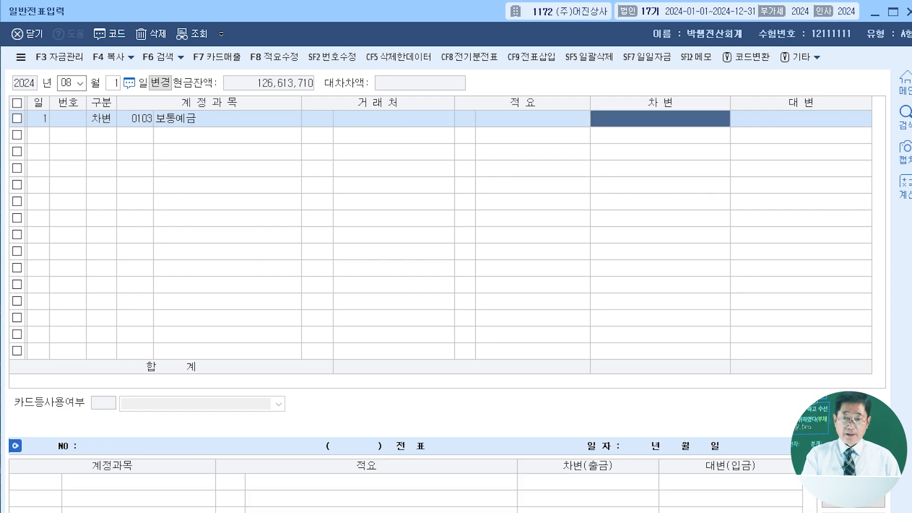
text(100,253,800)
- Add a debit (차변) line for account 0136 선납세금 with an amount of 46,200
key(Return)
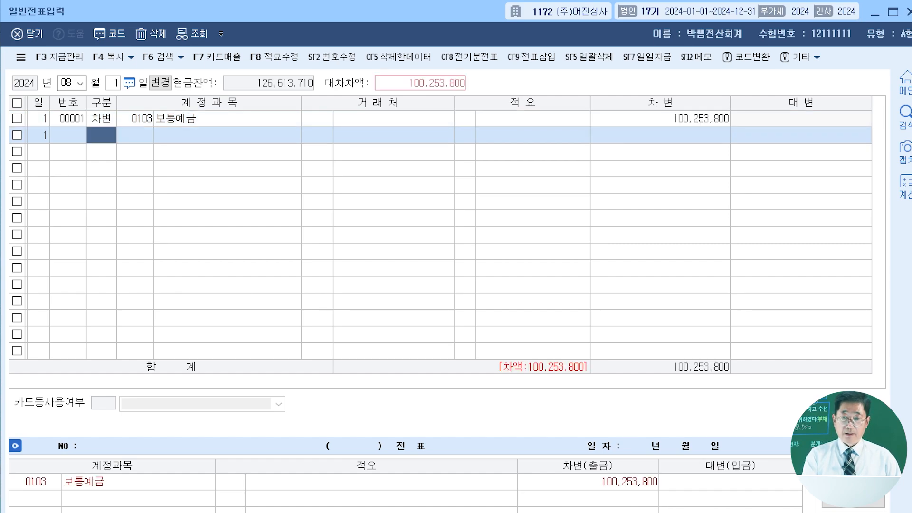
text(3)
key(Return)
text(선납)
key(Return)
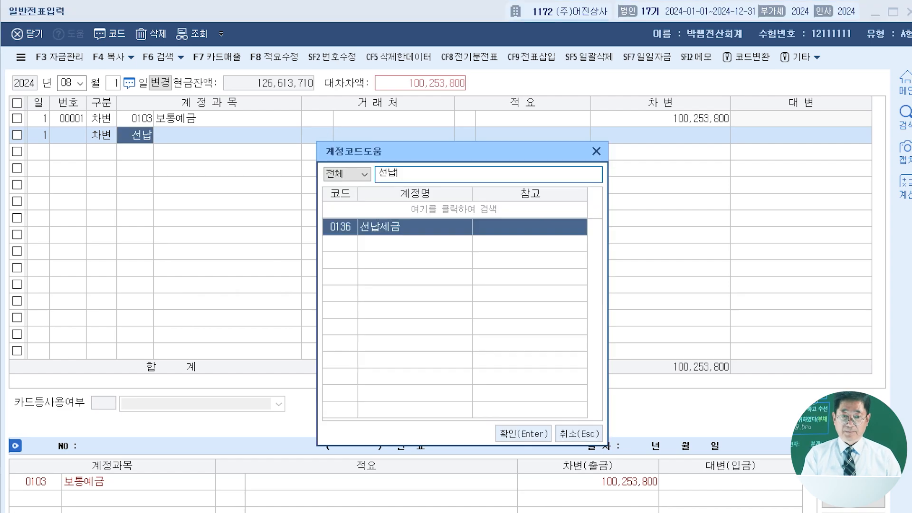
key(Return)
key(Return)
key(Return)
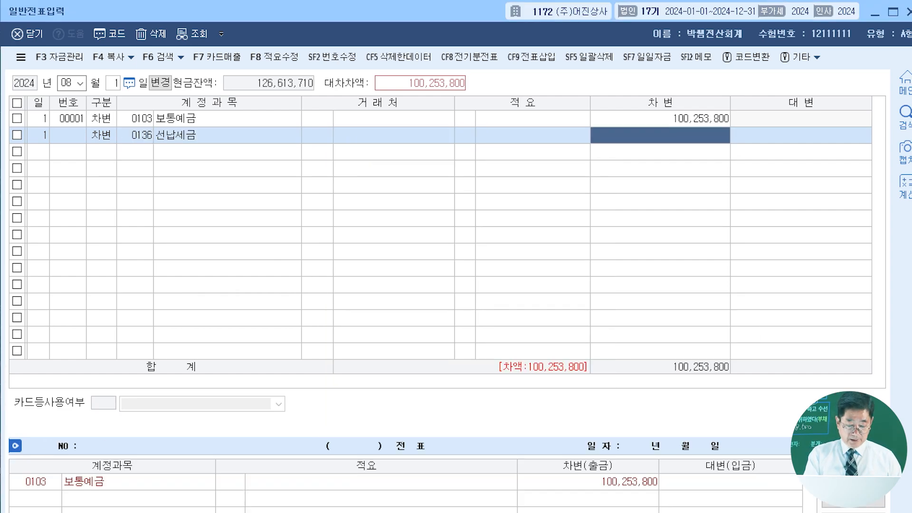
text(46200)
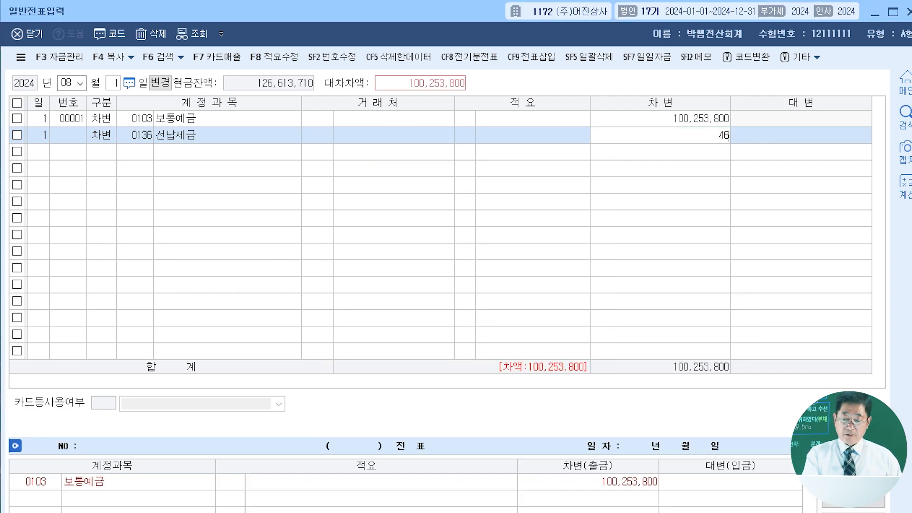
key(Return)
- Add a credit (대변) line for account 0105 정기예금 and set its amount to 100,000,000
text(4)
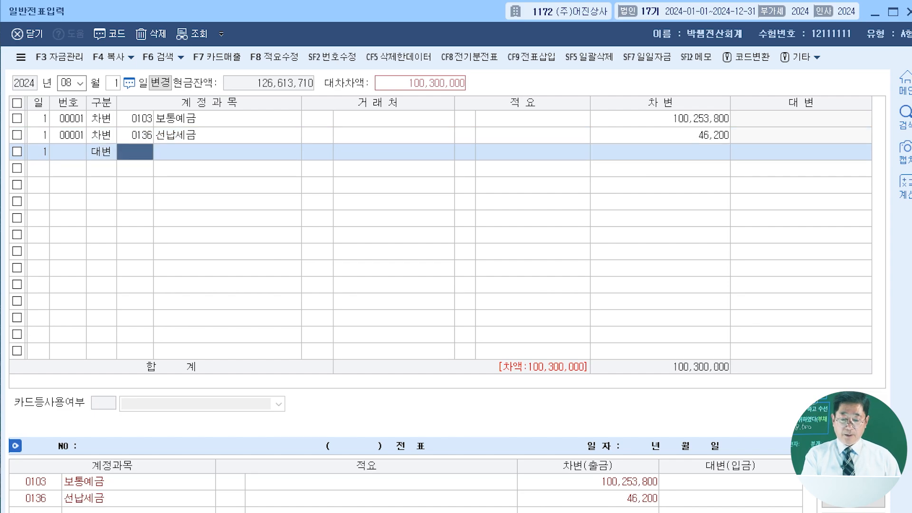
text(정기예)
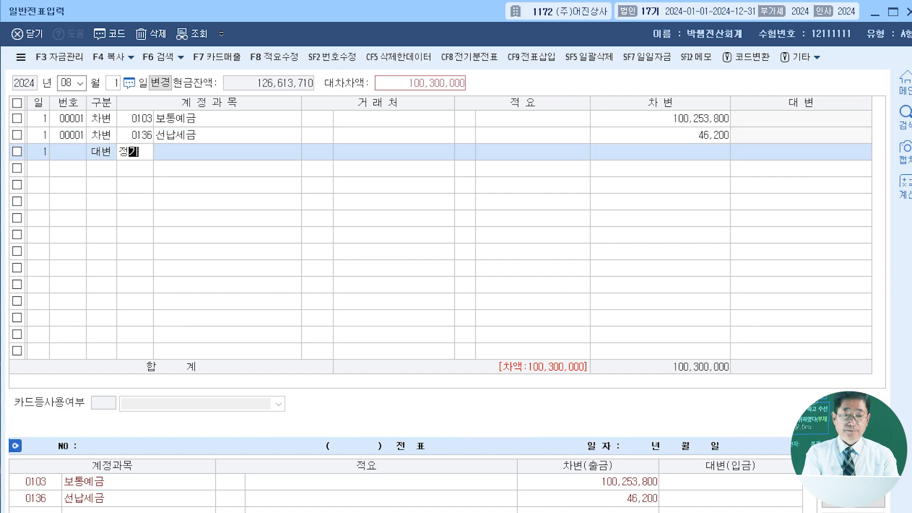
key(Return)
key(Return)
key(Return)
key(Return)
key(Return)
key(Return)
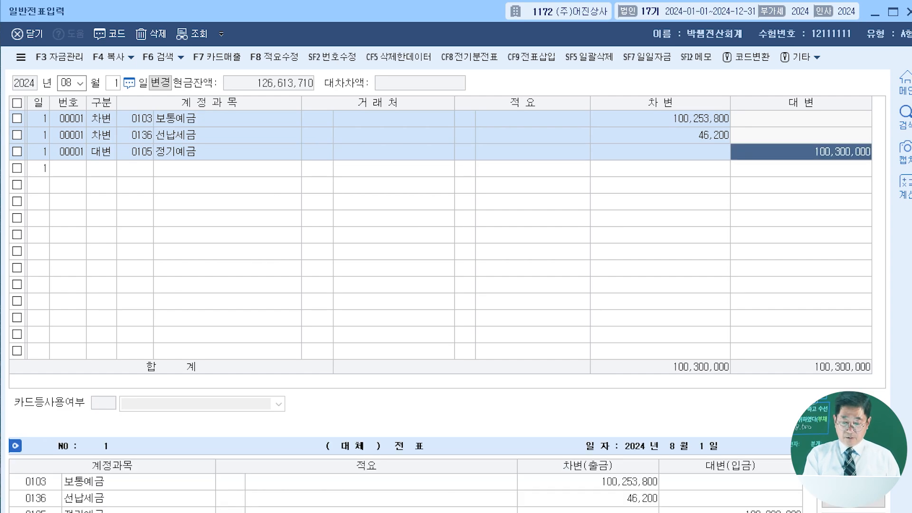
text(100000000)
key(Return)
- Add a credit (대변) line for account 0901 이자수익 with the remaining 300,000
text(4)
key(Return)
text(이자수)
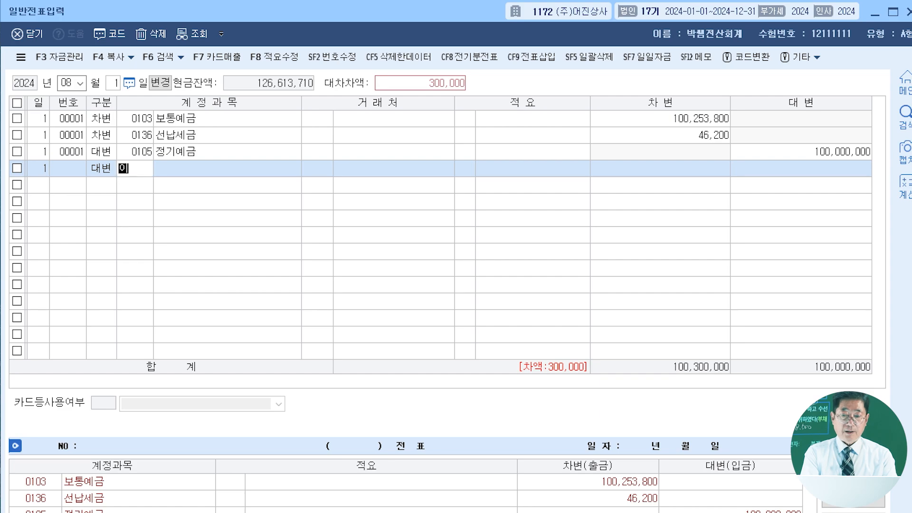
key(Return)
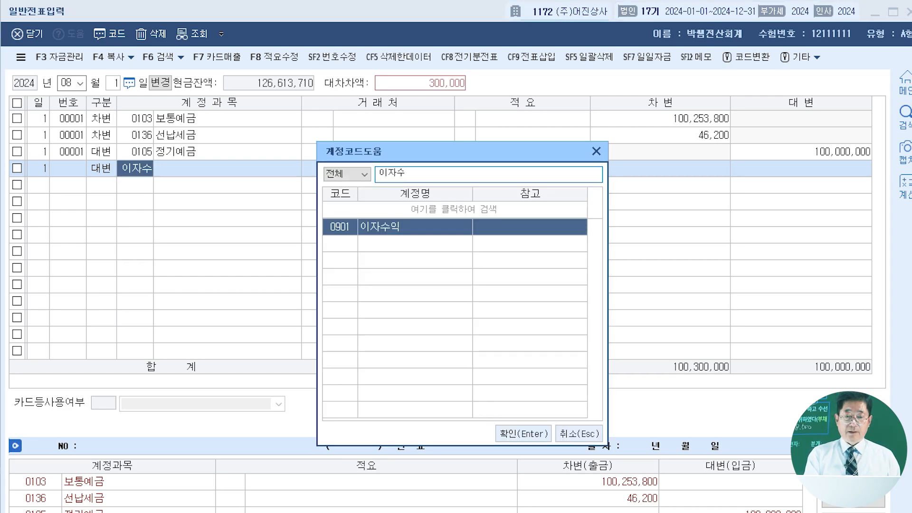
key(Return)
key(Return)
key(Return)
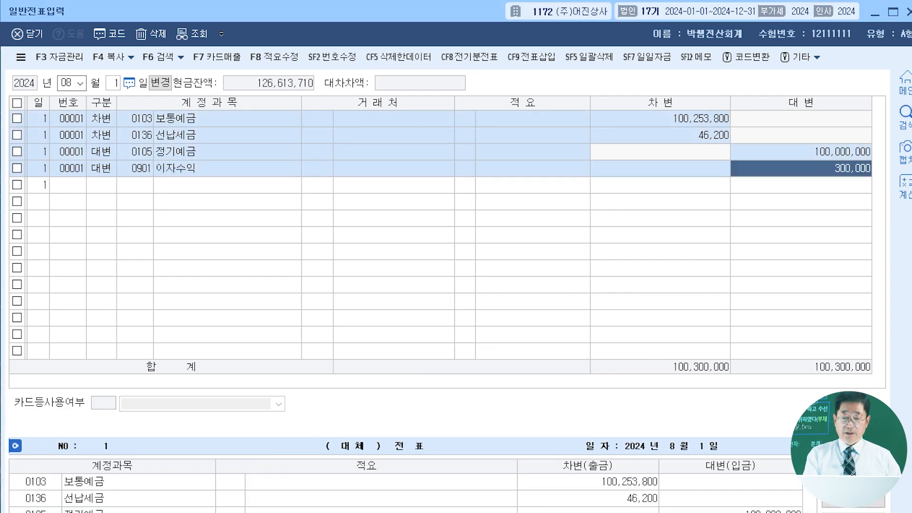
key(Return)
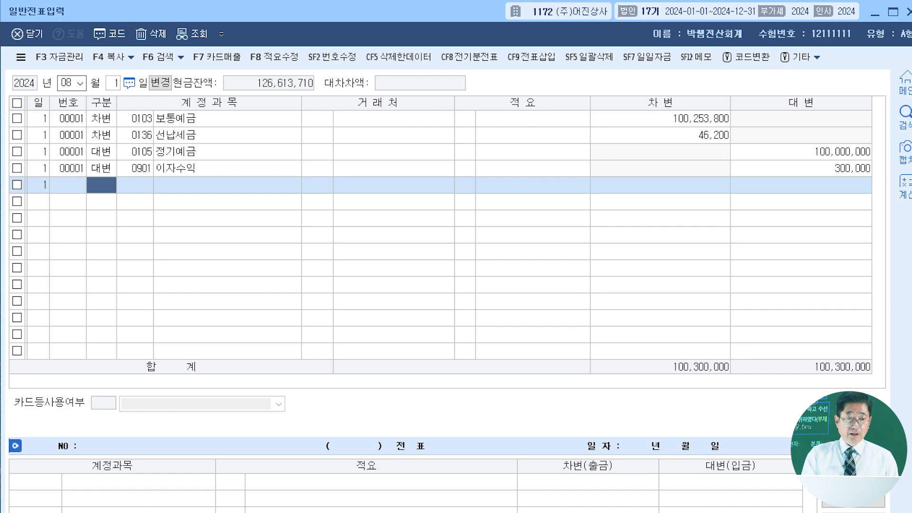
- Switch the voucher entry date to November (11), day 1
click(72, 83)
text(11)
key(Return)
key(Return)
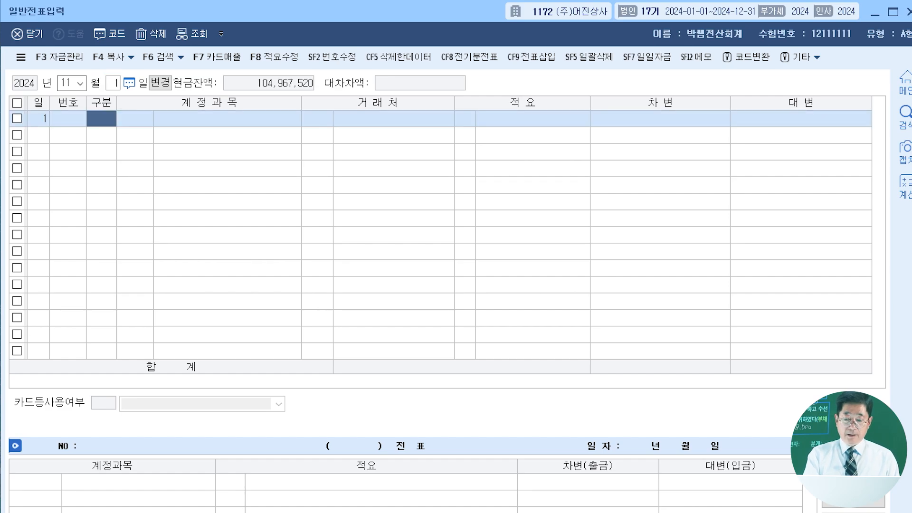
- Enter a debit (차변) line for account 0255 부가세예수금 with an amount of 950,000
text(3)
key(Return)
text(부가세)
key(Return)
key(Down)
key(Return)
key(Return)
key(Return)
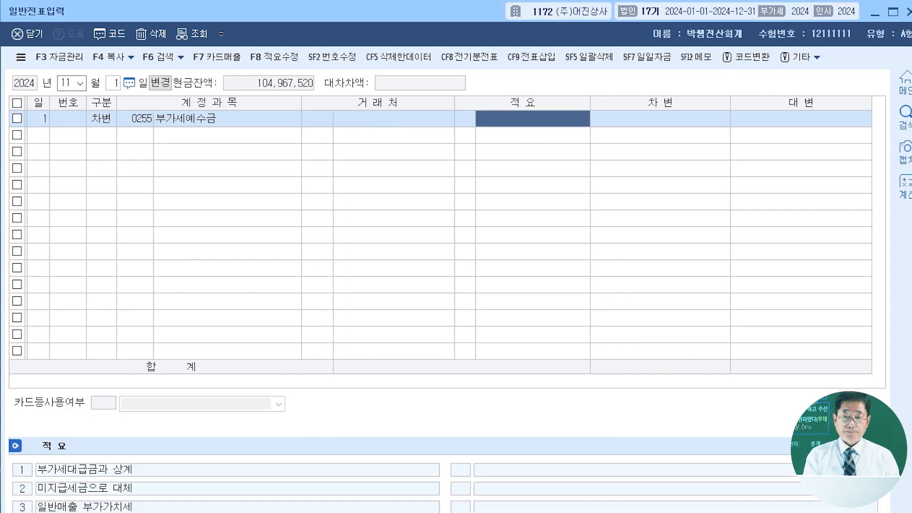
key(Return)
text(9500000)
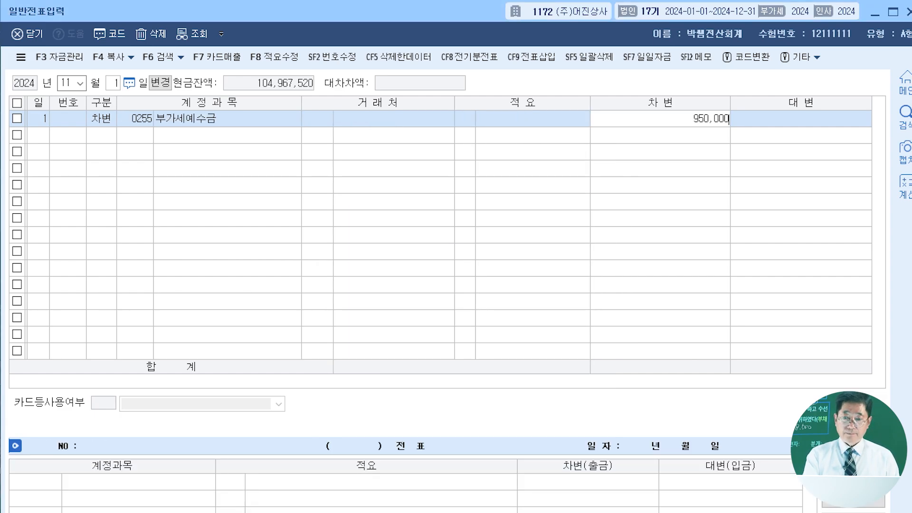
key(Return)
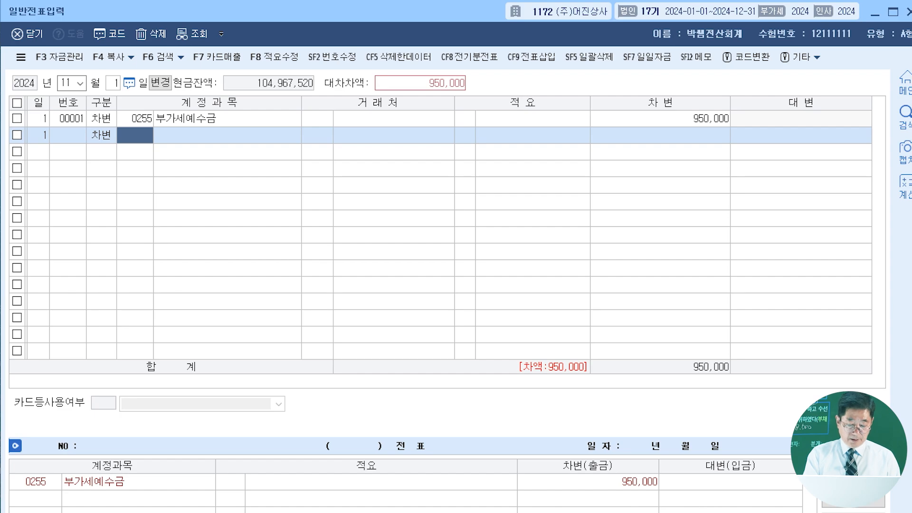
- Add a debit (차변) line for account 0980 잡손실 with an amount of 28,500
text(잡손실)
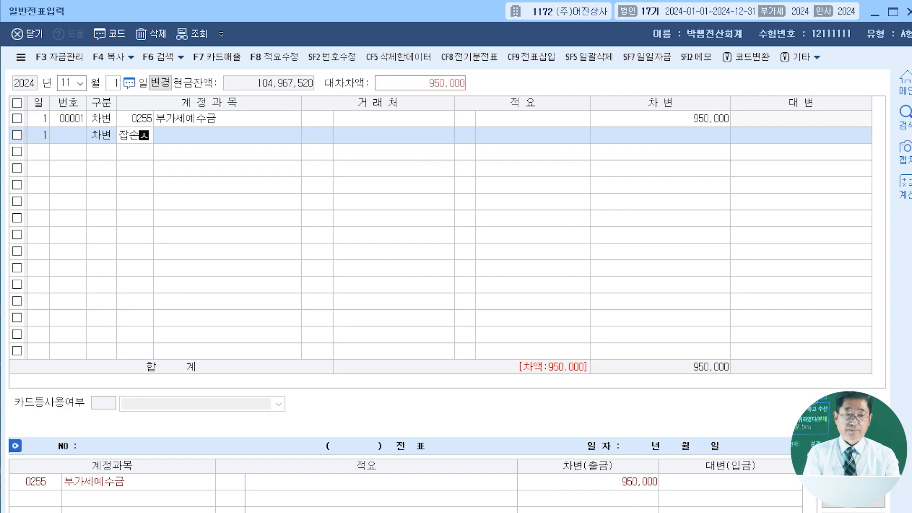
key(Return)
key(Return)
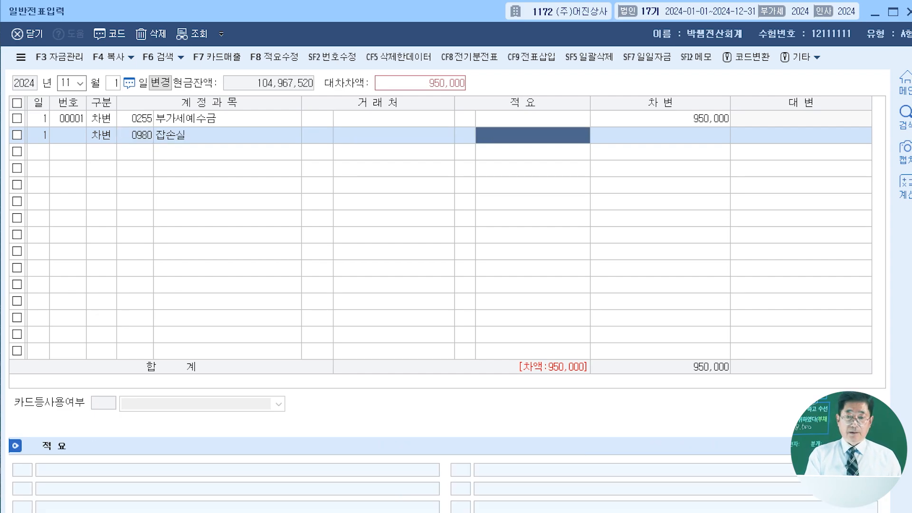
key(Return)
text(28500)
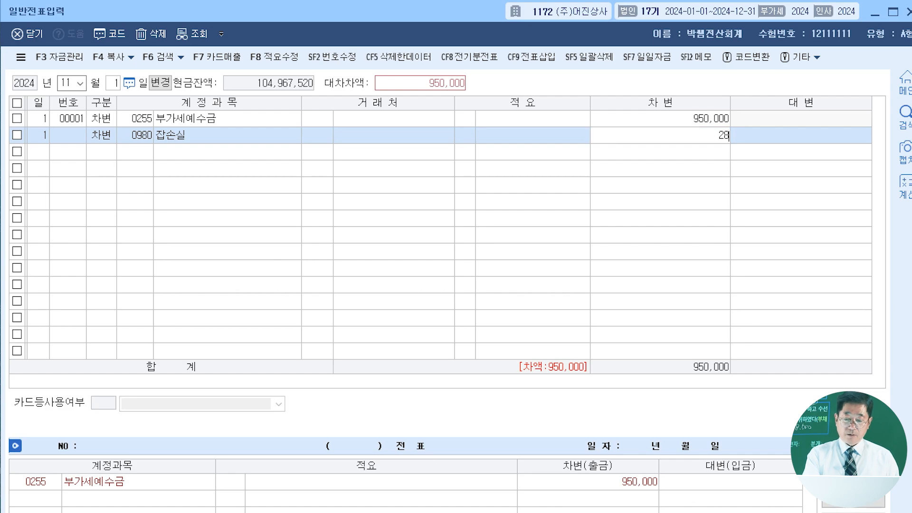
key(Return)
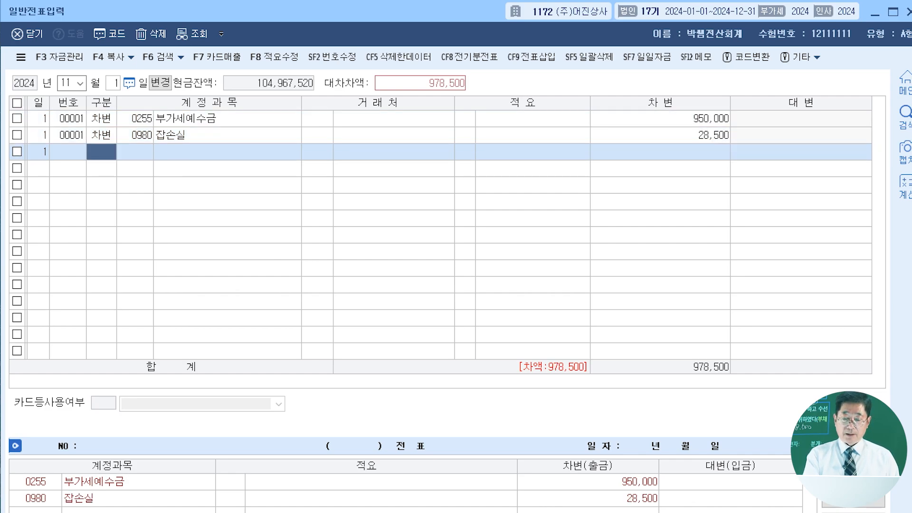
- Add a credit (대변) line for account 0103 보통예금 with the balancing 978,500
text(4)
key(Return)
text(103)
key(Return)
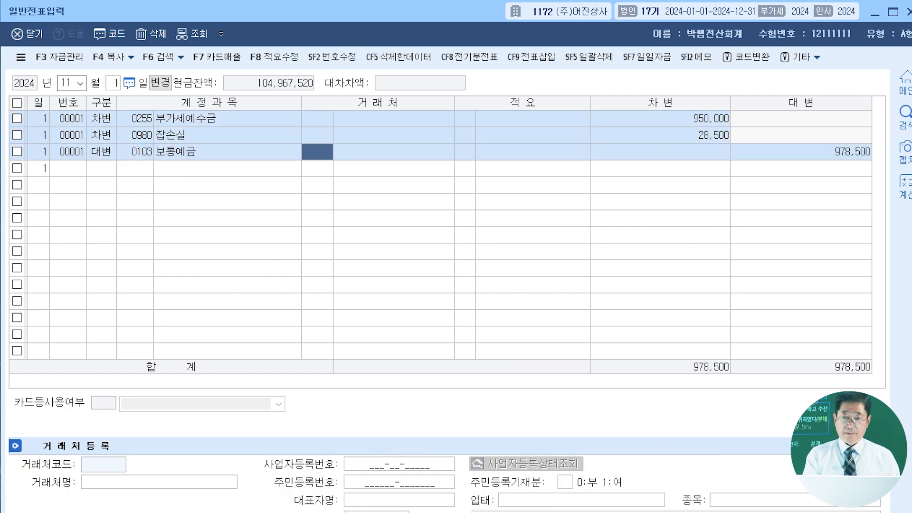
key(Return)
key(Return)
key(Return)
key(Return)
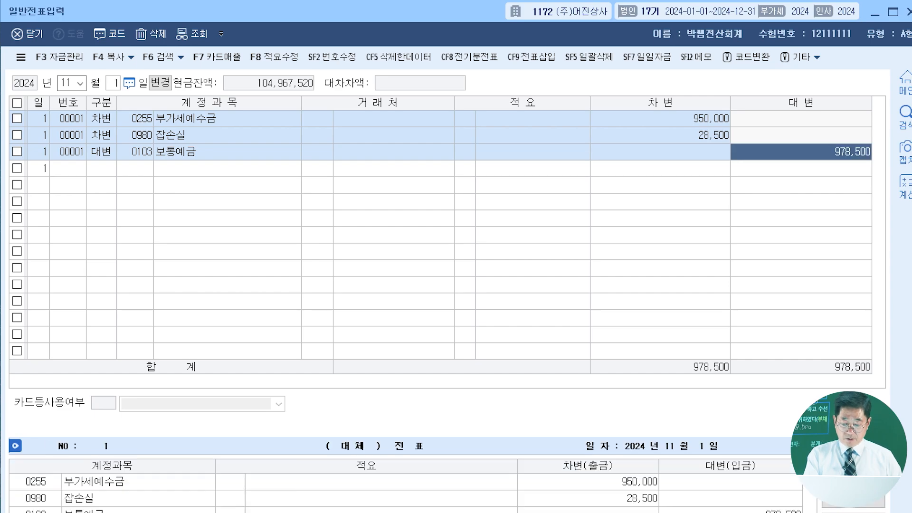
key(Return)
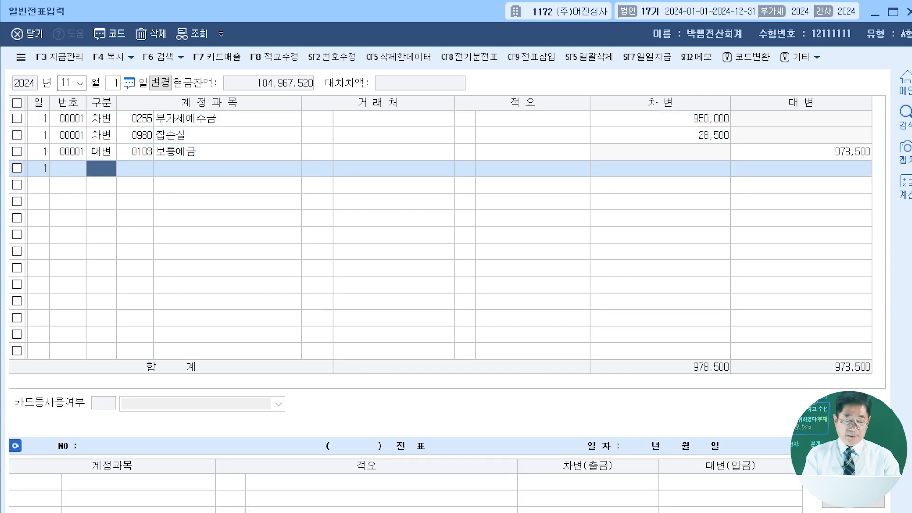
- Close the general voucher entry (일반전표입력) window and return to the main accounting menu
key(Escape)
key(Escape)
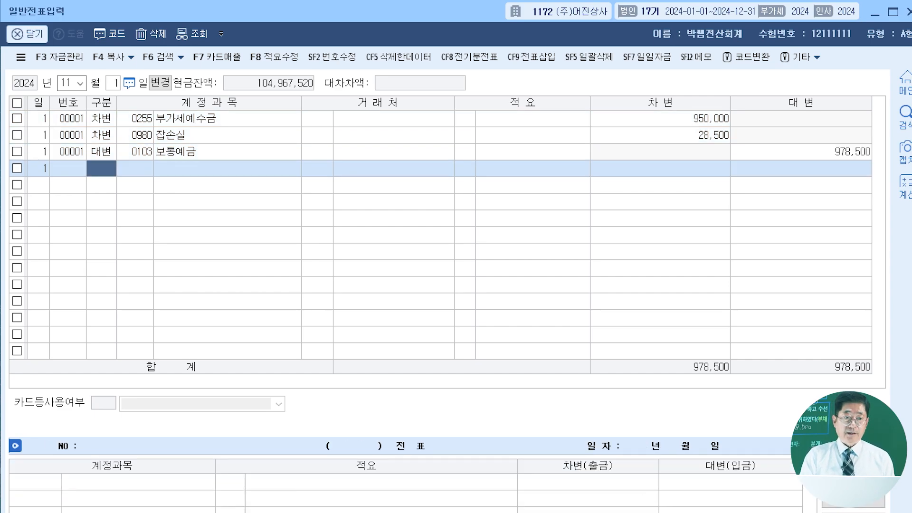
key(Escape)
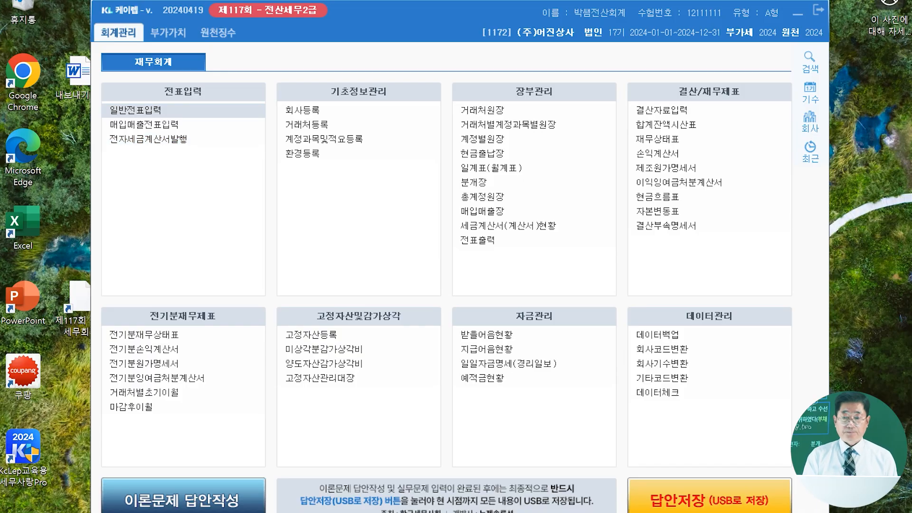
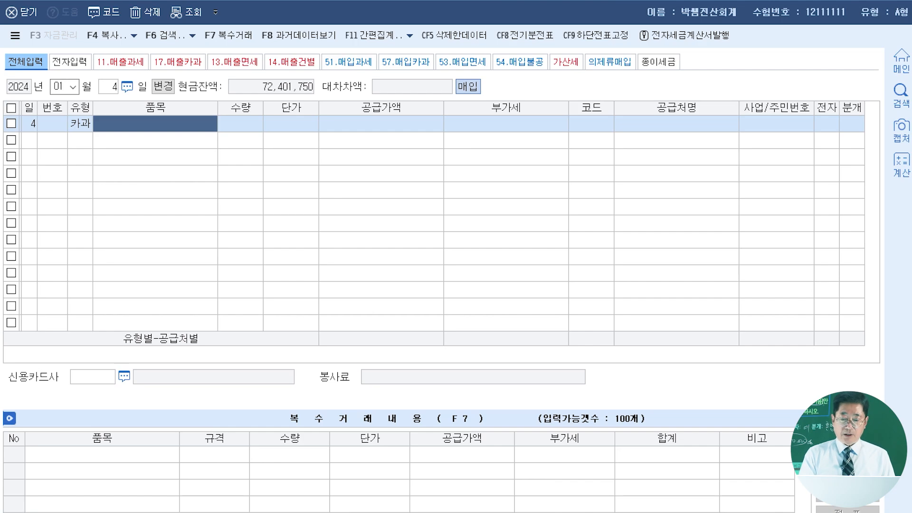
- Enter a supply value (공급가액) of 300,000 and VAT (부가세) of 30,000 on the January 4 카과 purchase line
key(Return)
key(Return)
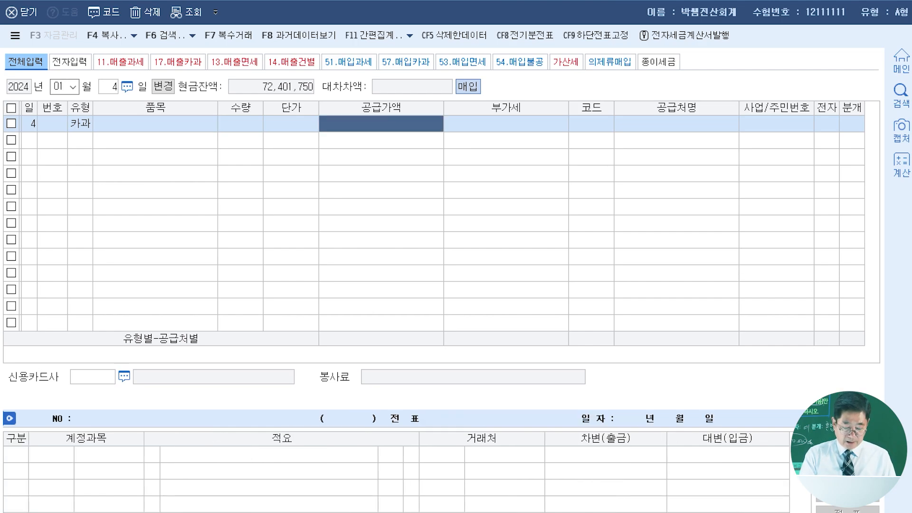
text(300000)
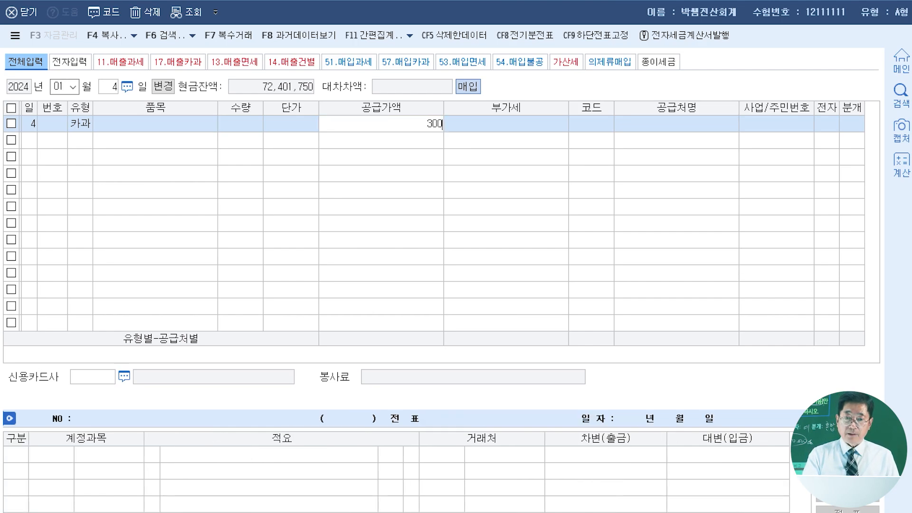
key(Return)
click(382, 124)
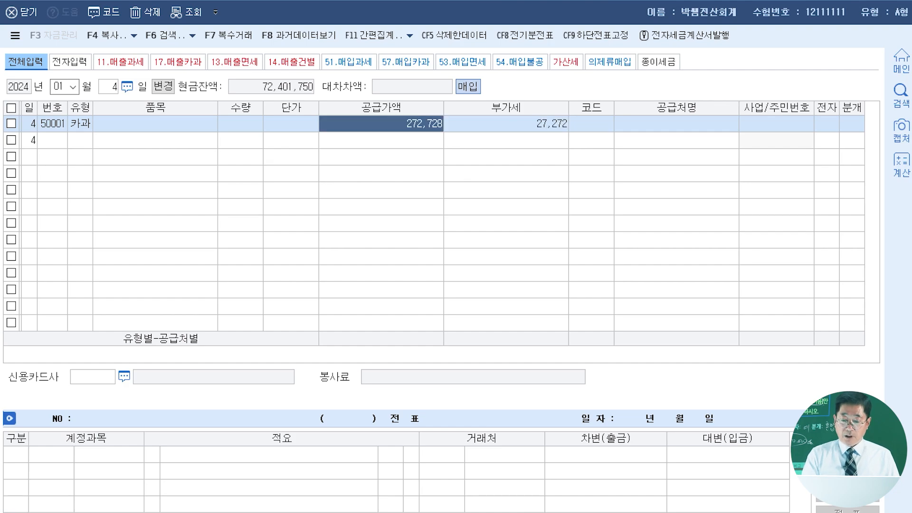
text(3000000)
key(Return)
text(300,00)
key(Return)
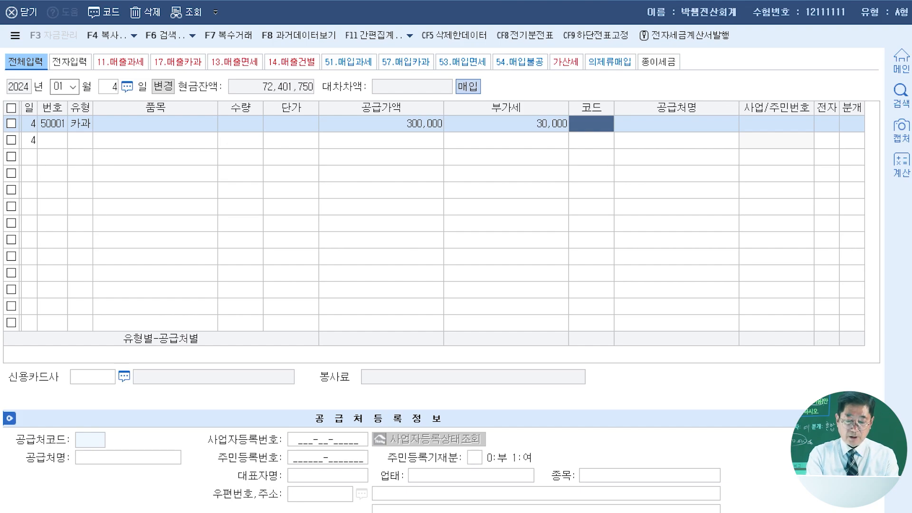
- Assign supplier 시설수리전문여기야 to the January 4 purchase and set its credit card company (신용카드사) to 국민카드
text(시설)
key(Return)
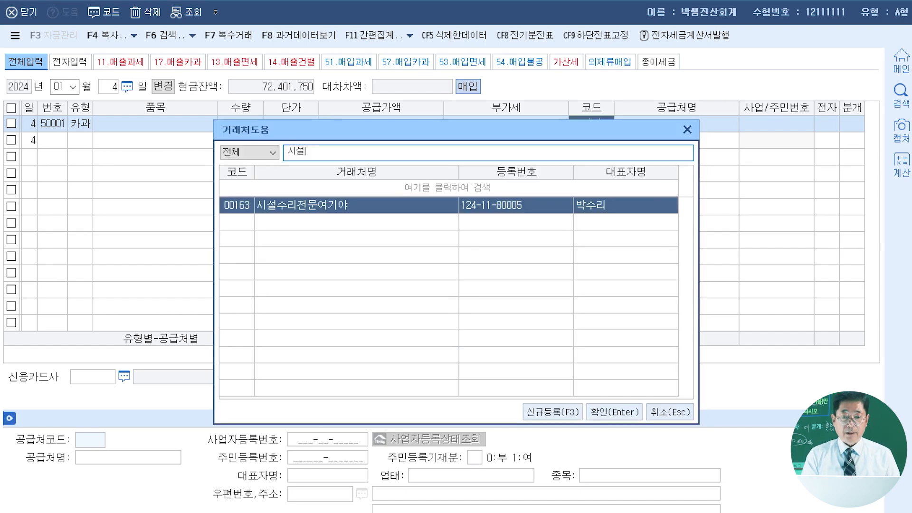
key(Return)
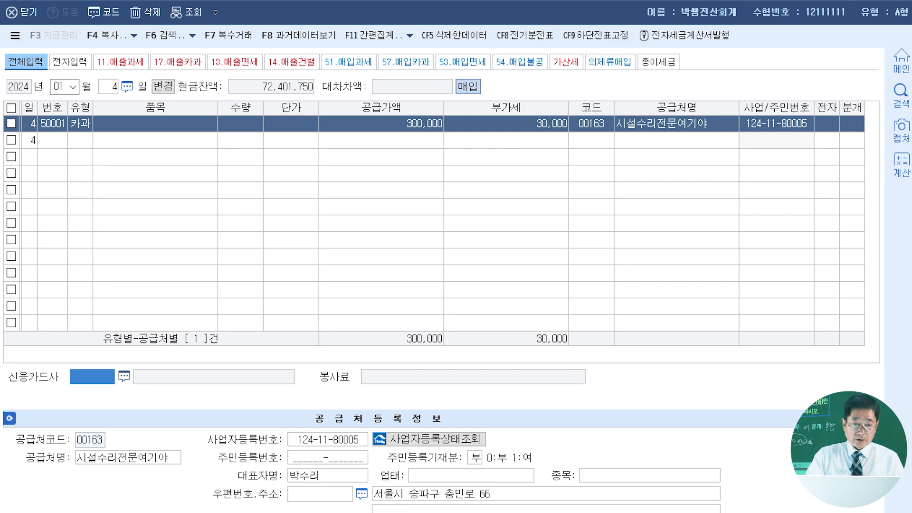
key(F2)
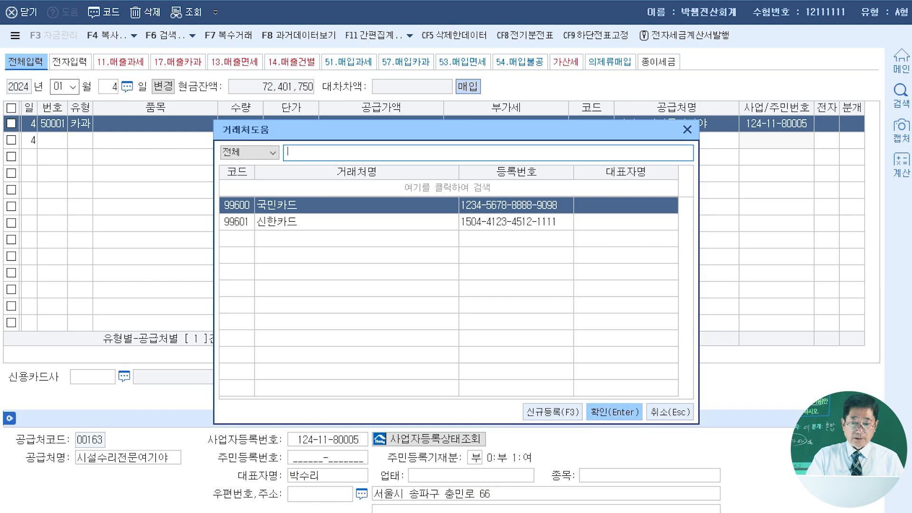
key(Return)
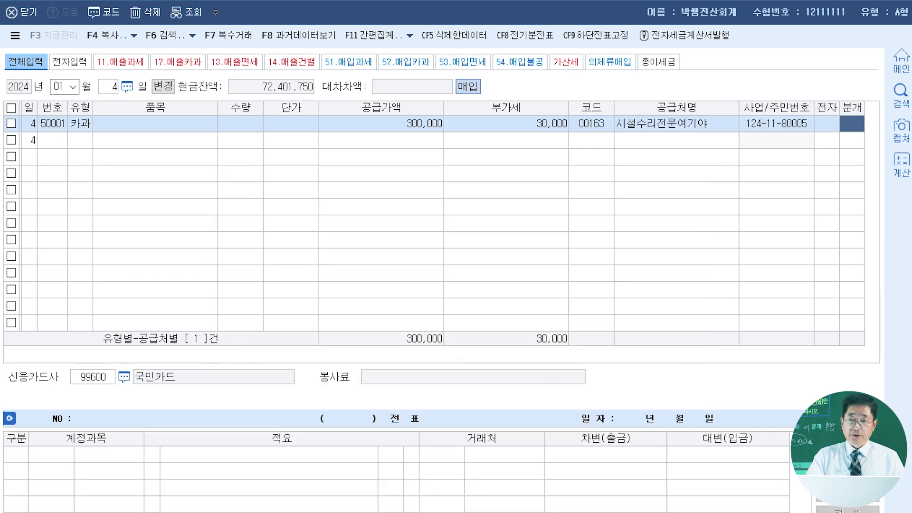
- Set the January 4 entry's journal type (분개) to 카드 and replace the 원재료 debit account with 0520 수선비
text(4)
key(Return)
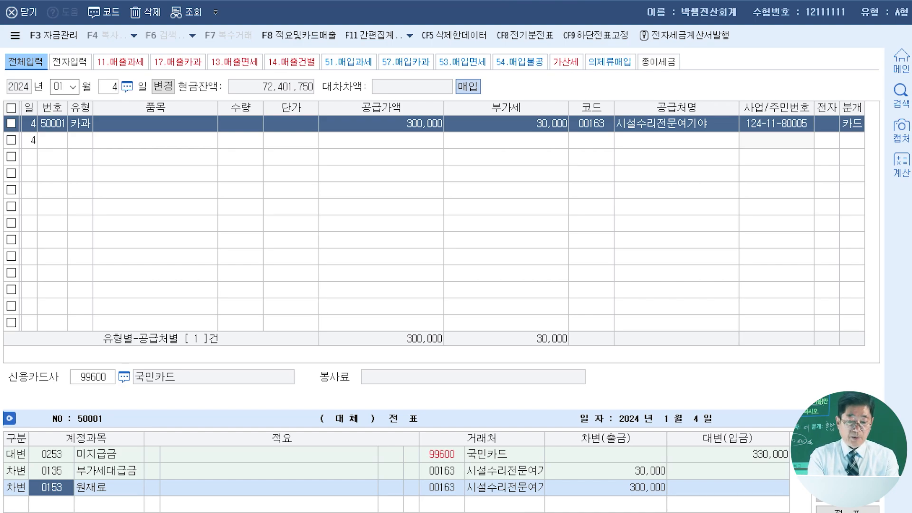
text(수선)
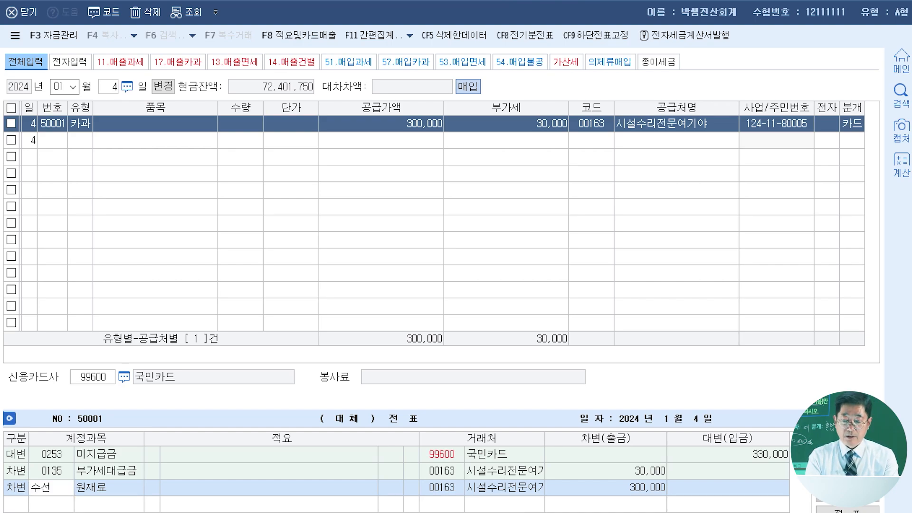
key(Return)
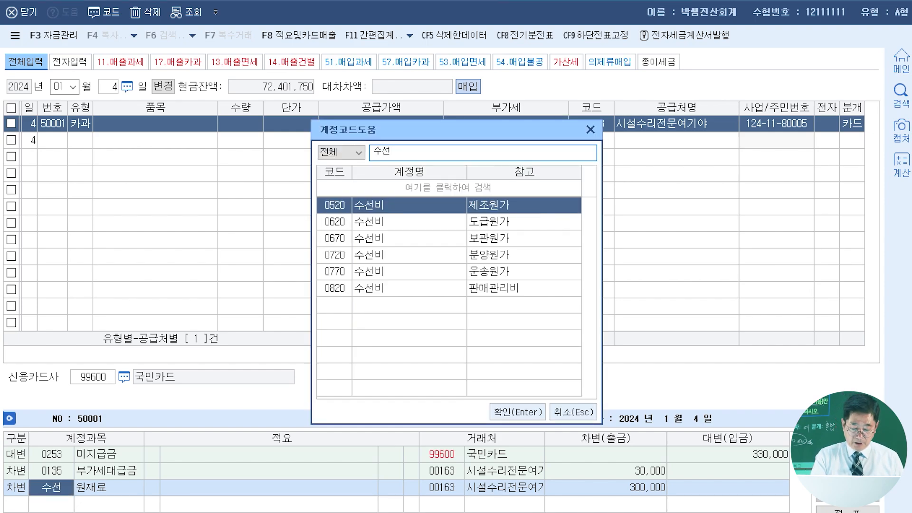
key(Return)
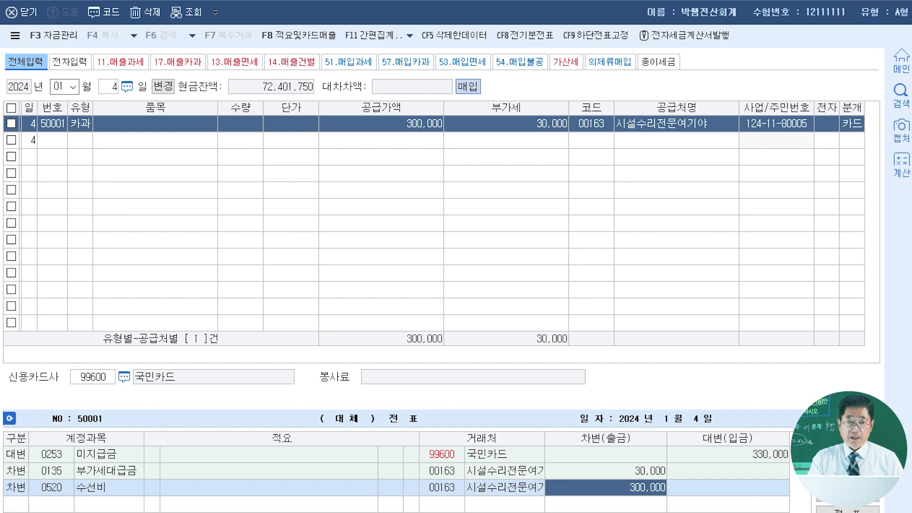
key(Return)
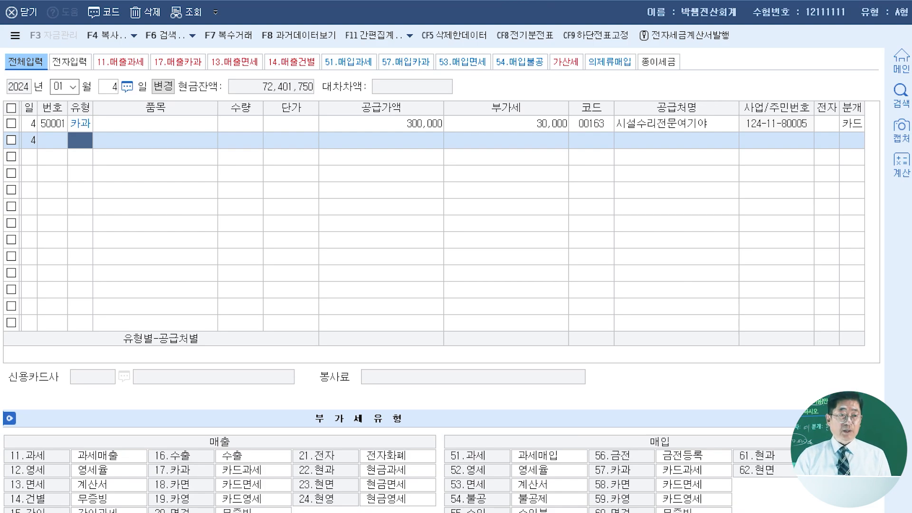
- Switch the entry date to February 3 and create a purchase line with VAT type 55 수입
click(60, 86)
text(0)
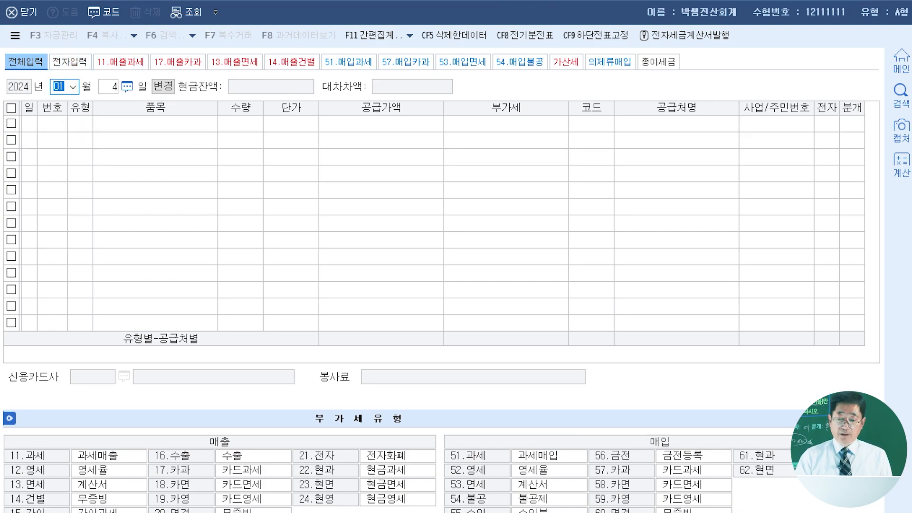
text(23)
key(Return)
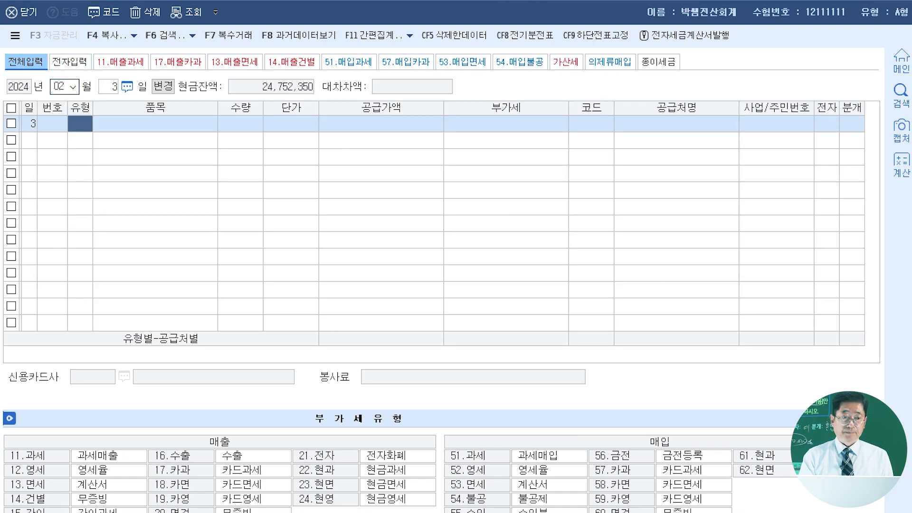
text(55)
key(Return)
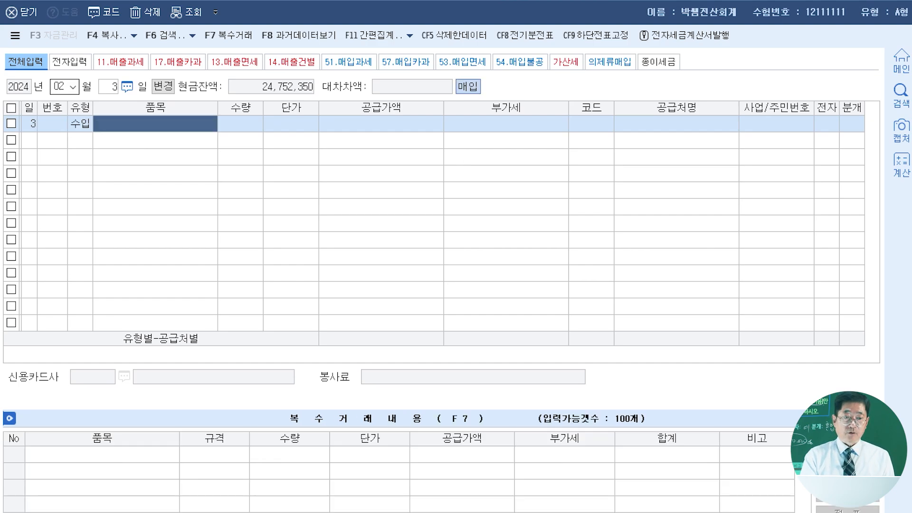
- Enter a supply value (공급가액) of 42,400,000 and accept VAT of 4,240,000 for the February 3 import purchase
key(Return)
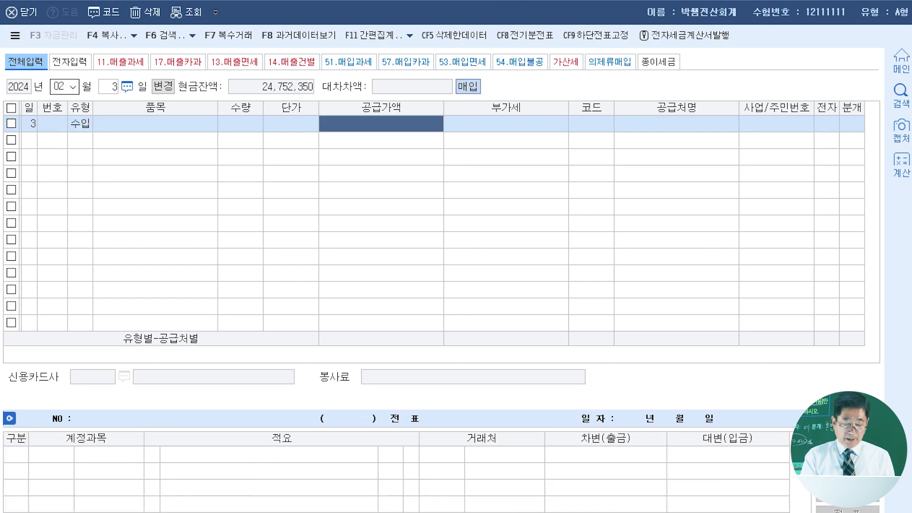
text(42)
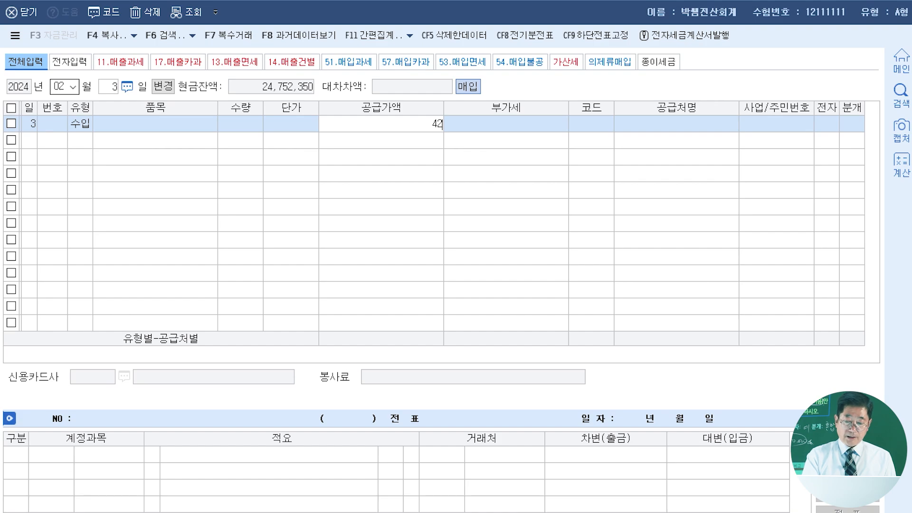
text(,400,000)
key(Return)
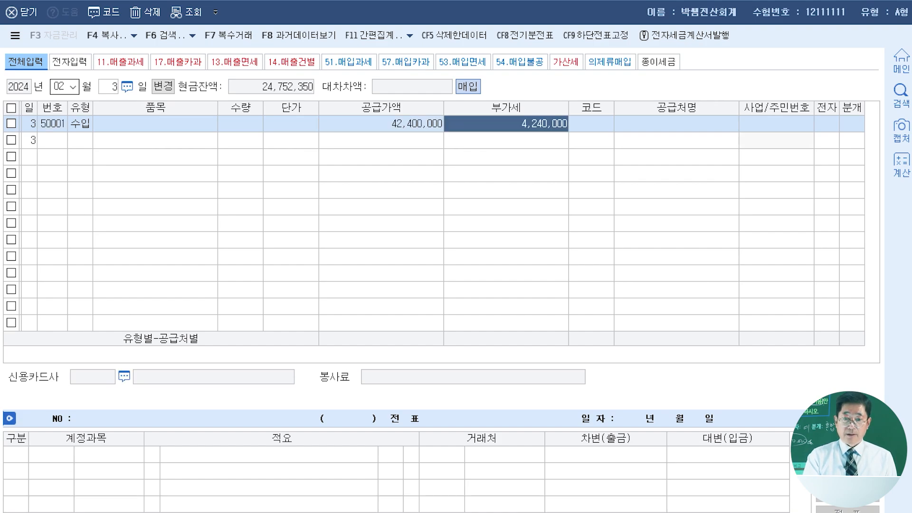
key(Return)
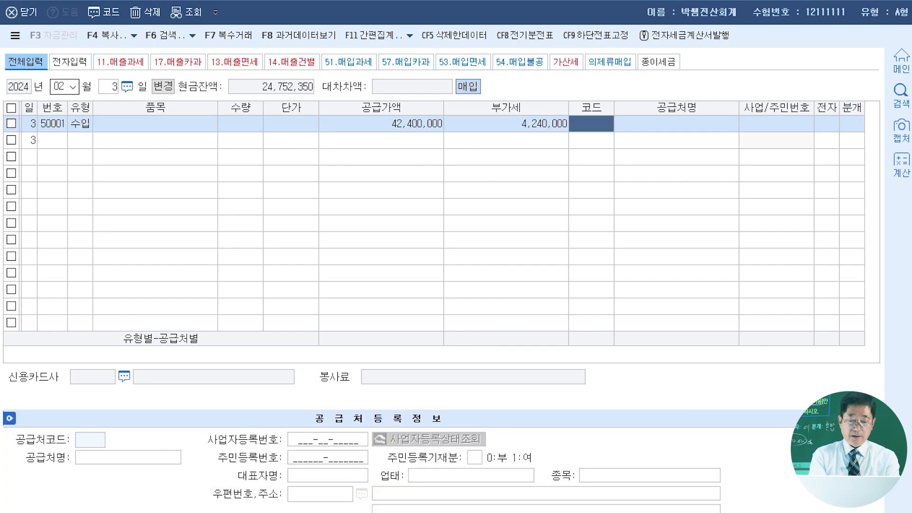
- Assign supplier 인천세관 to the February 3 import purchase and mark its electronic invoice field (전자) as 여
text(인천세)
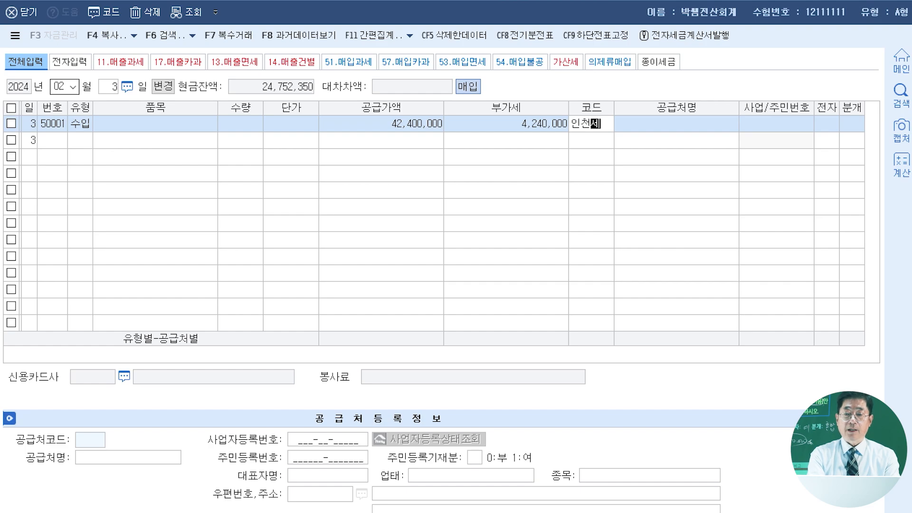
key(Return)
key(Return)
key(Return)
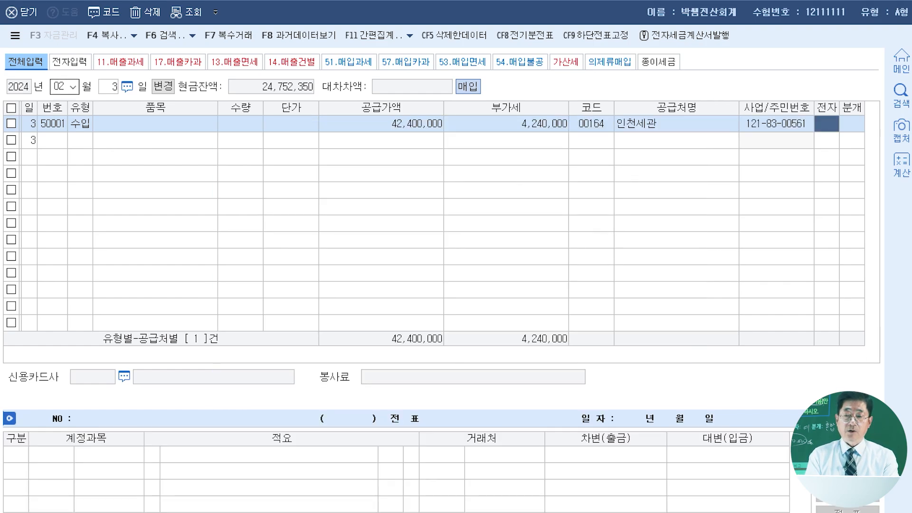
text(1)
- Set the February 3 journal type (분개) to 혼합 and add a credit (대변) line for 0103 보통예금 of 4,240,000
key(Return)
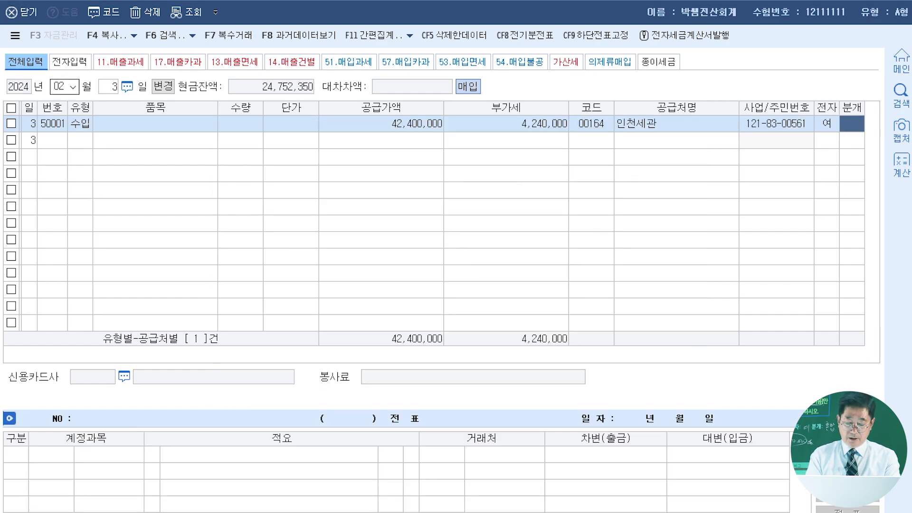
text(3)
key(Return)
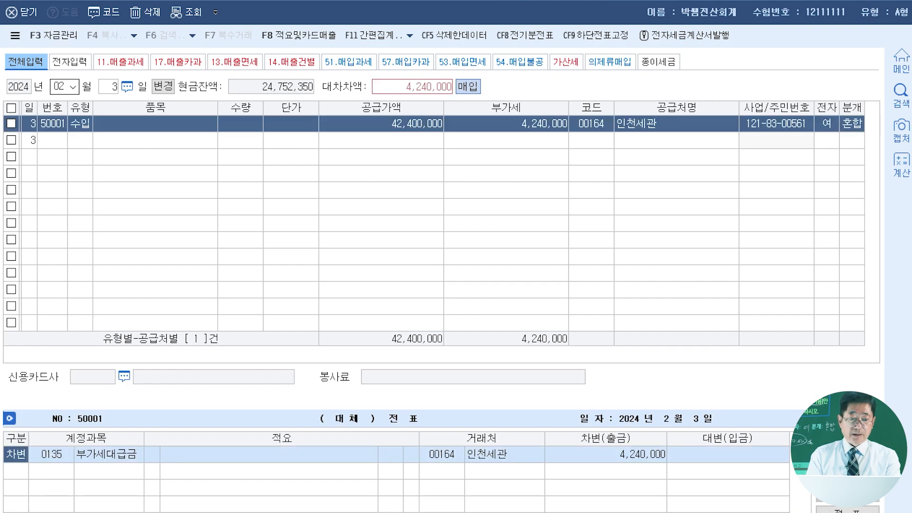
key(Return)
key(Return)
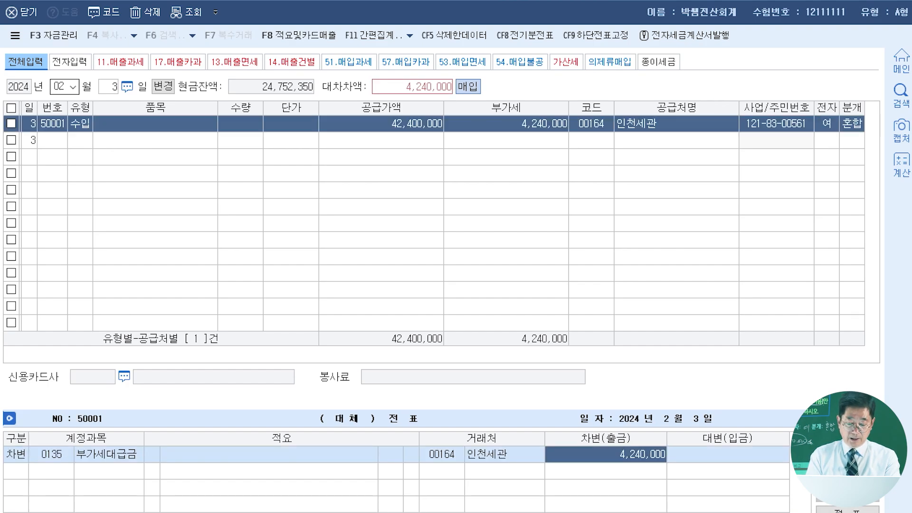
key(Return)
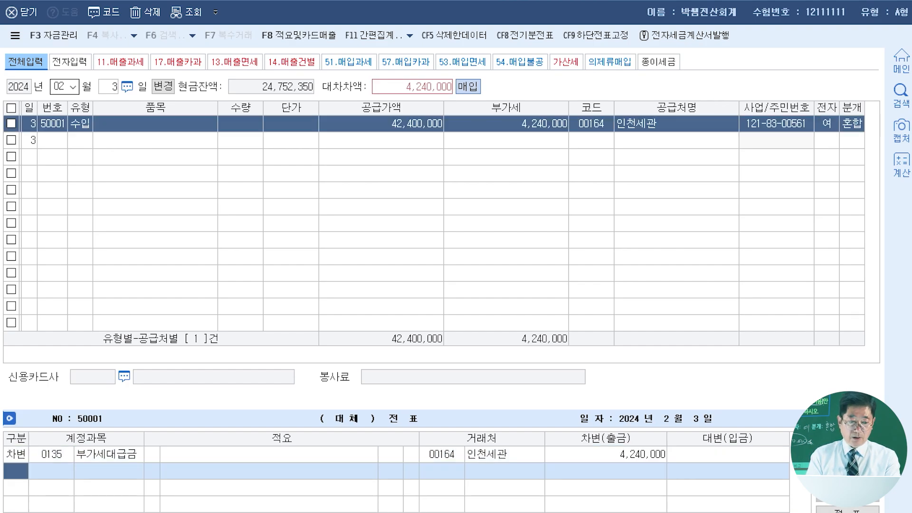
text(4)
key(Return)
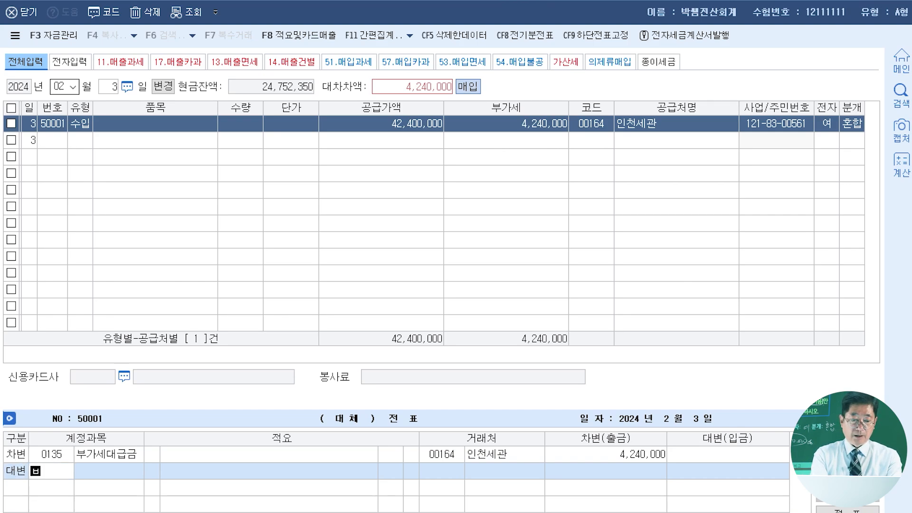
text(103)
key(Return)
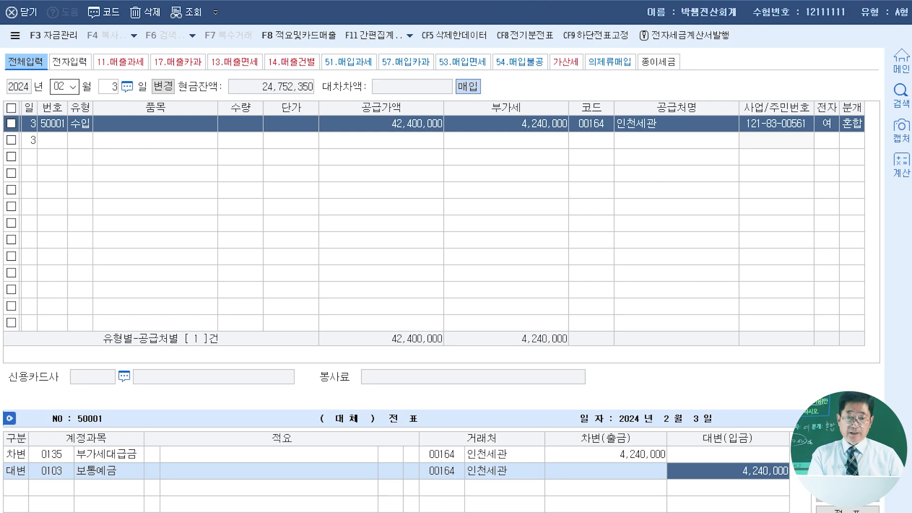
key(Return)
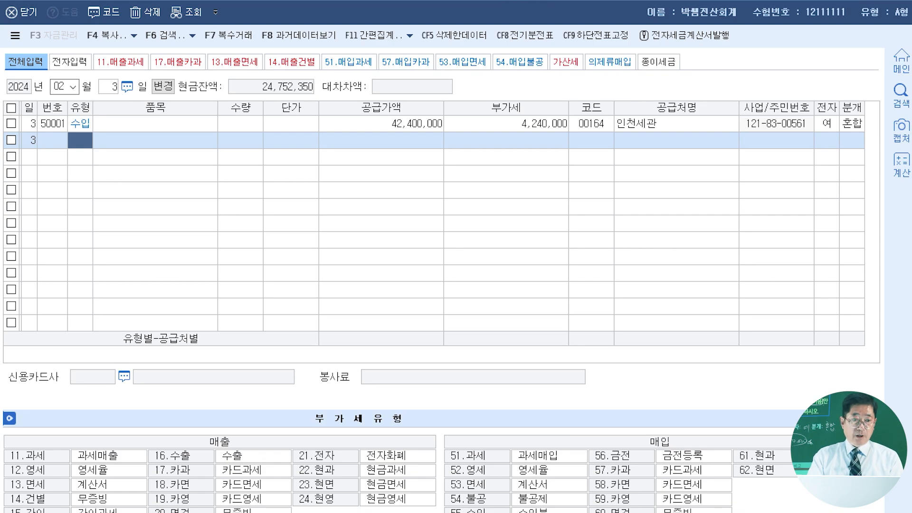
- Change the entry day to February 15 and create a purchase line with VAT type 53 면세
click(108, 87)
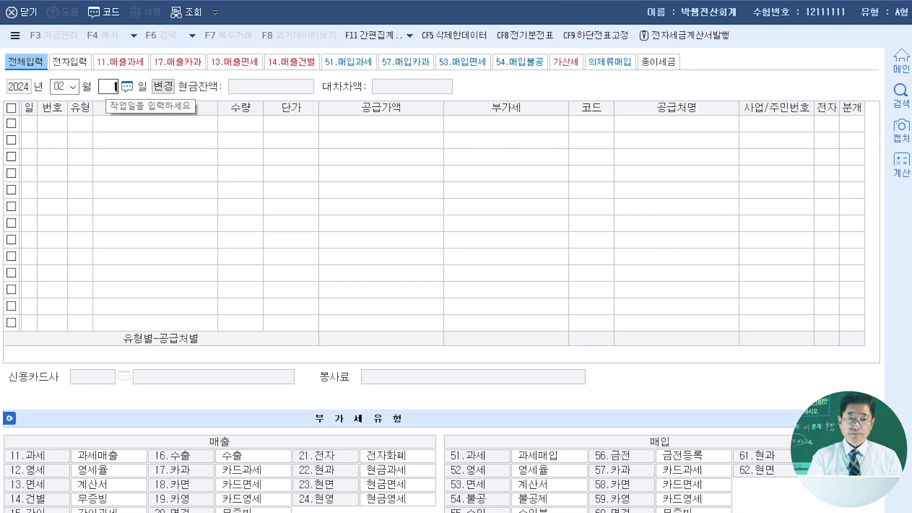
text(15)
key(Return)
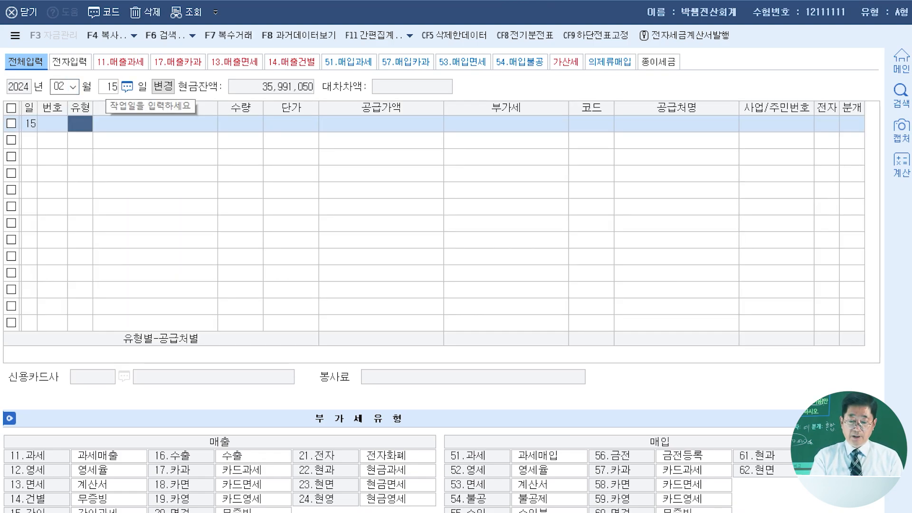
text(53)
key(Return)
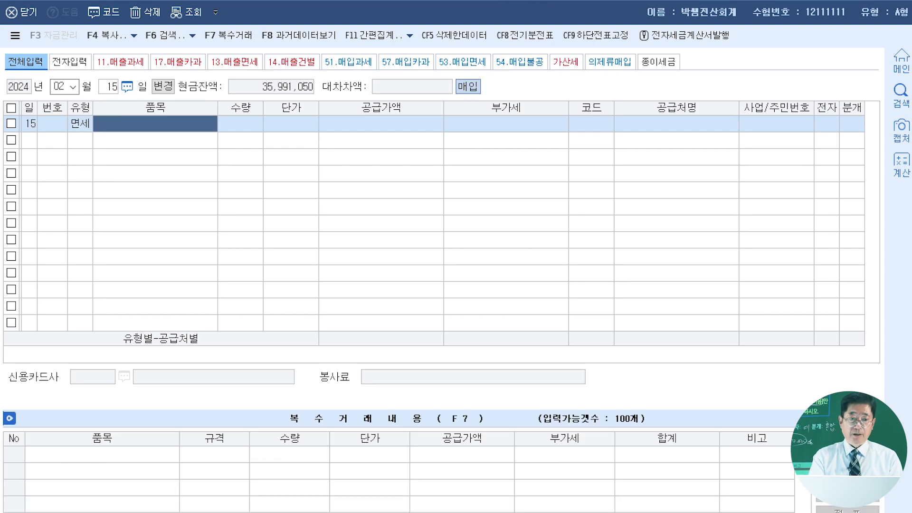
- Enter a supply value (공급가액) of 100,000 for the February 15 tax-exempt purchase
key(Return)
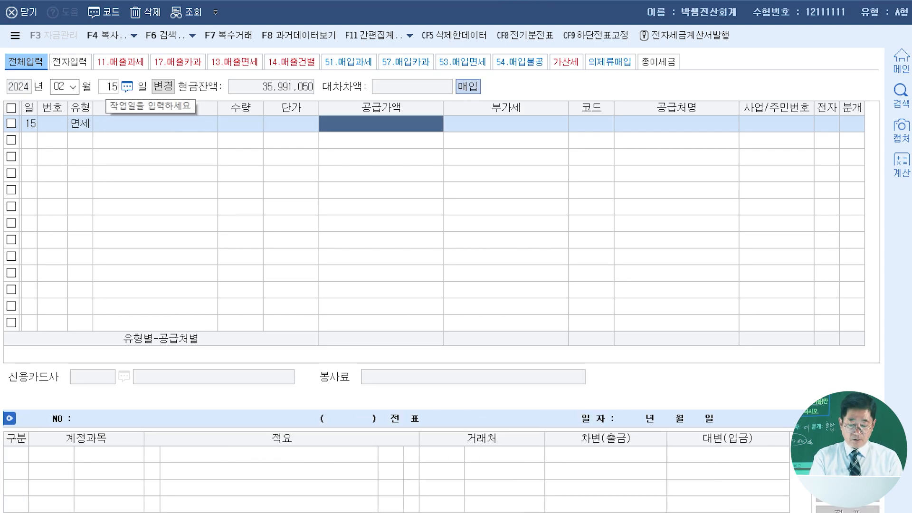
text(100000)
key(Return)
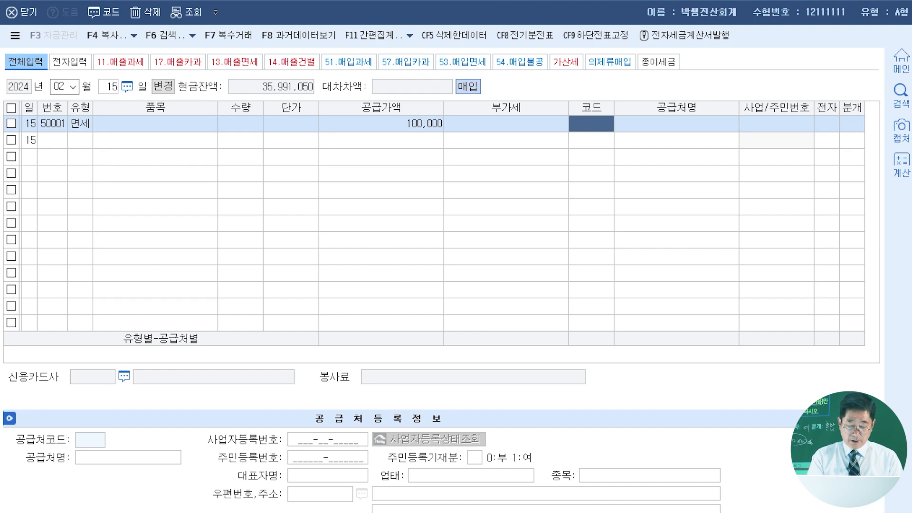
- Assign supplier 풍성화원 to the February 15 purchase and mark its electronic invoice field (전자) as 여
text(풍성)
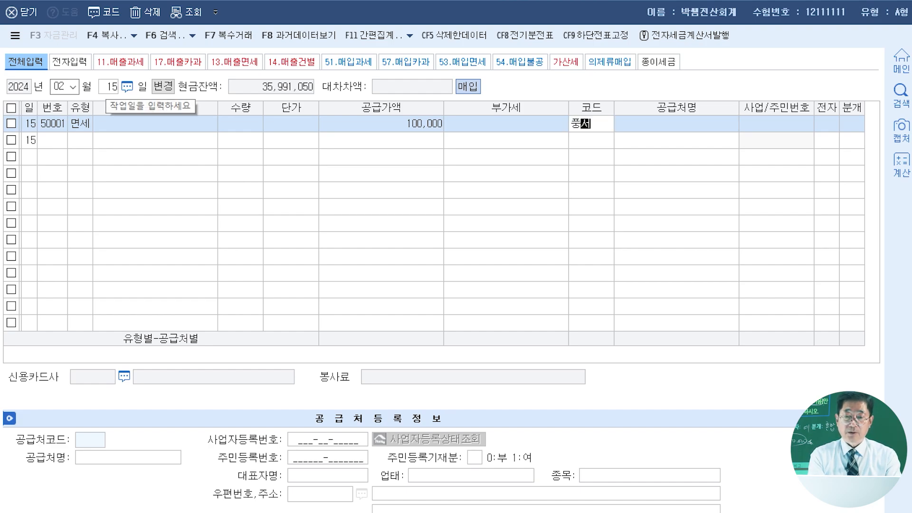
key(Return)
key(Return)
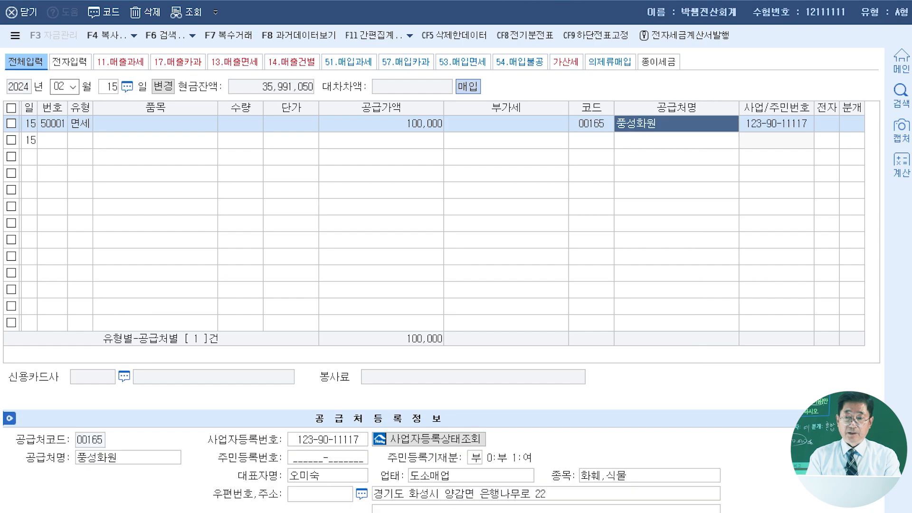
key(Return)
text(1)
- Set the February 15 journal type (분개) to 혼합 and change the debit account to 0813 기업업무추진비 (판매관리비)
key(Return)
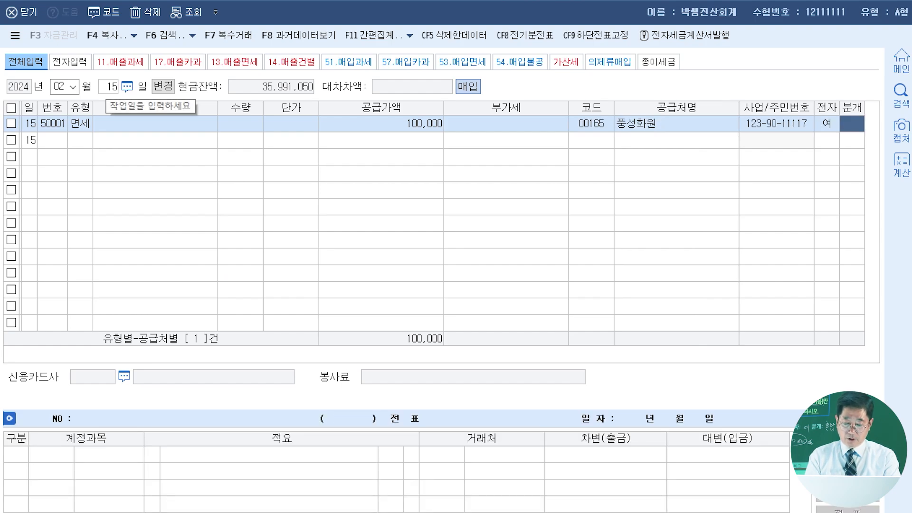
text(3)
key(Return)
key(Return)
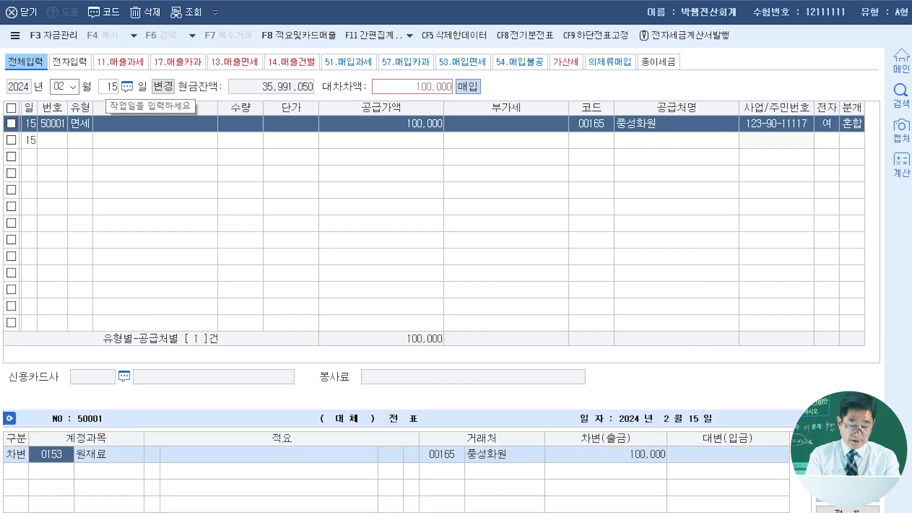
text(기업업)
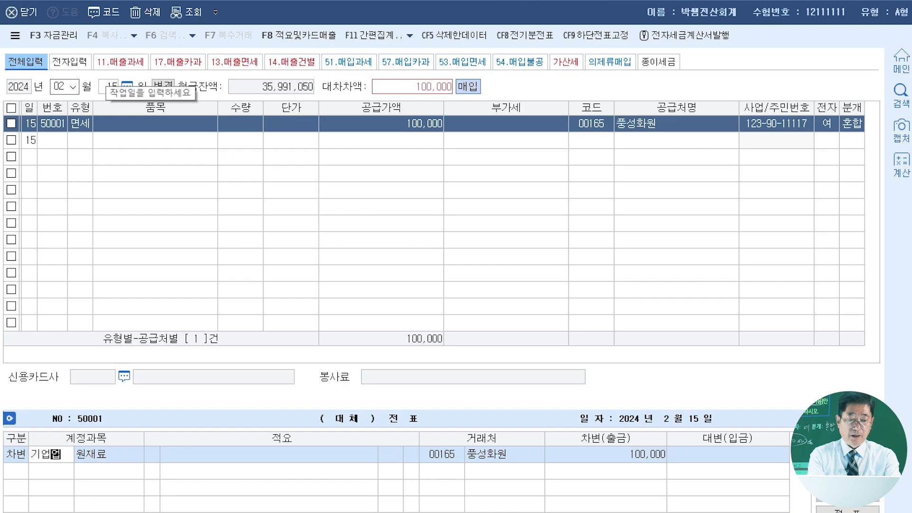
key(Return)
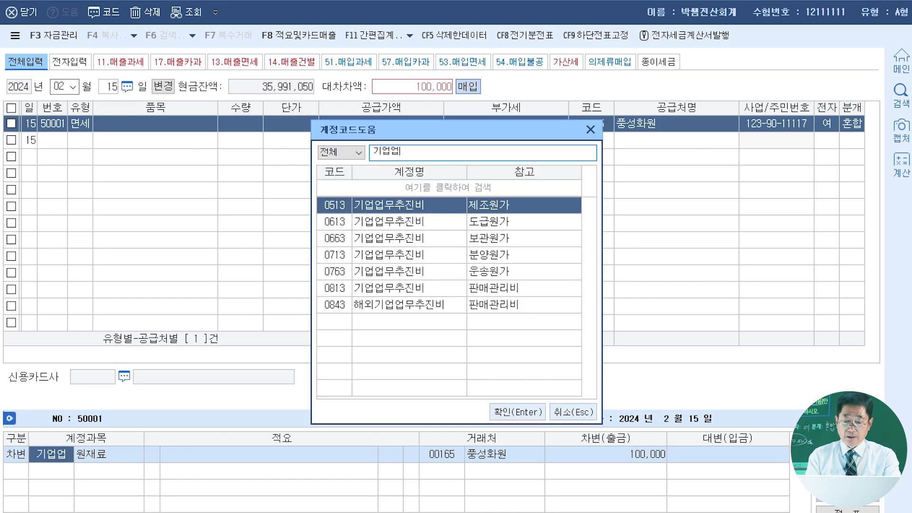
key(Down)
key(Down)
key(Down)
key(Down)
key(Down)
key(Down)
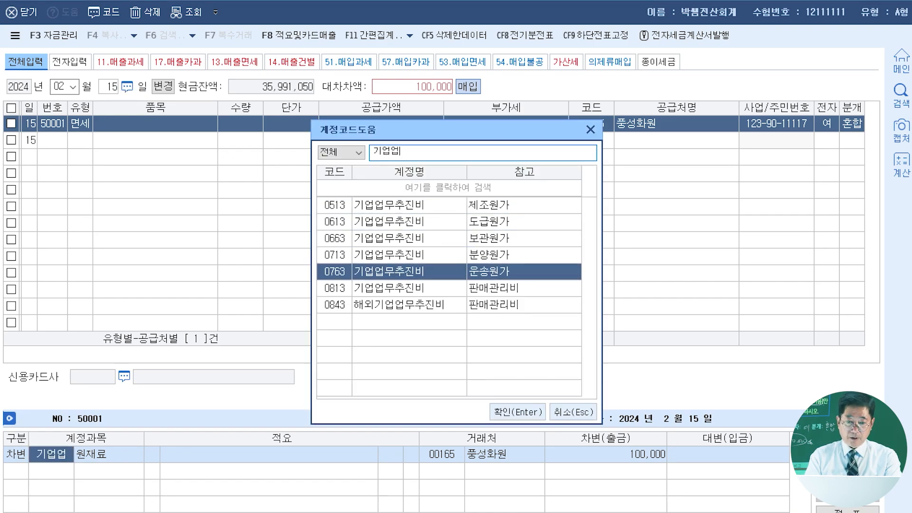
key(Up)
key(Return)
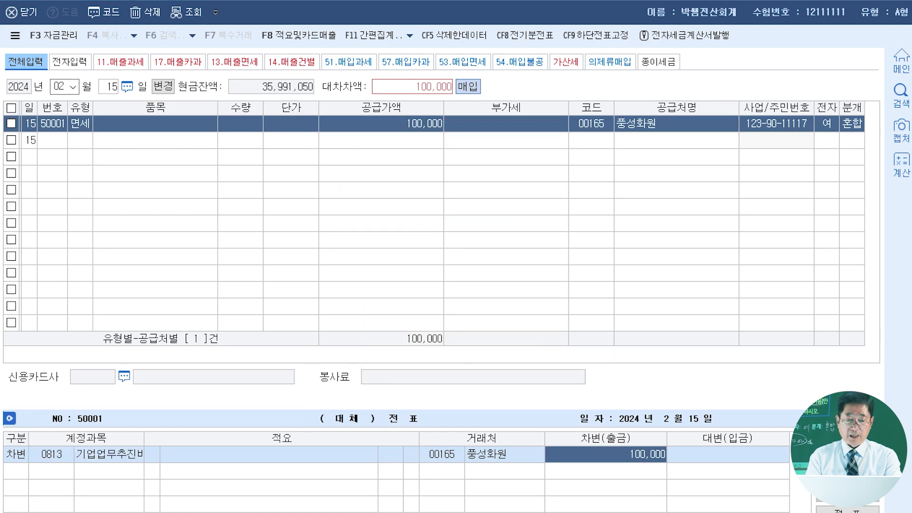
- Add a credit (대변) line for 0253 미지급금 of 100,000 to the February 15 journal and finish the voucher
key(Return)
text(4)
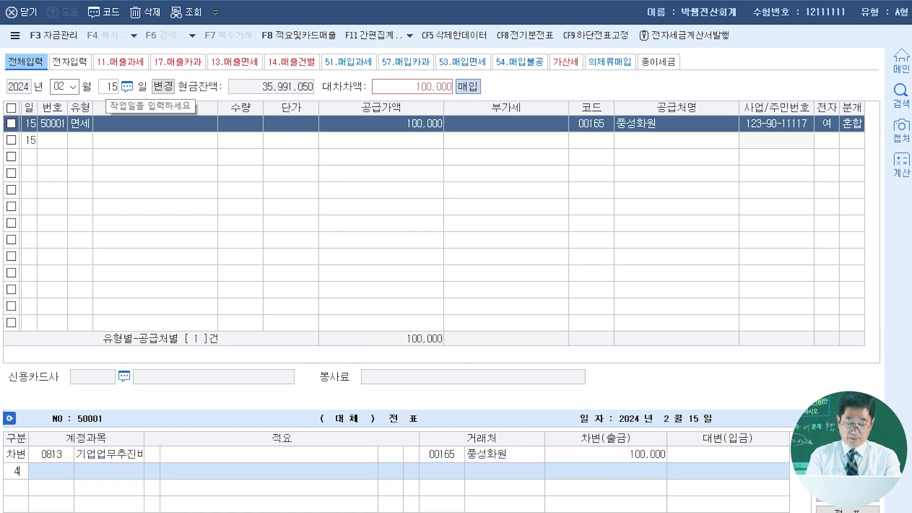
key(Return)
text(미)
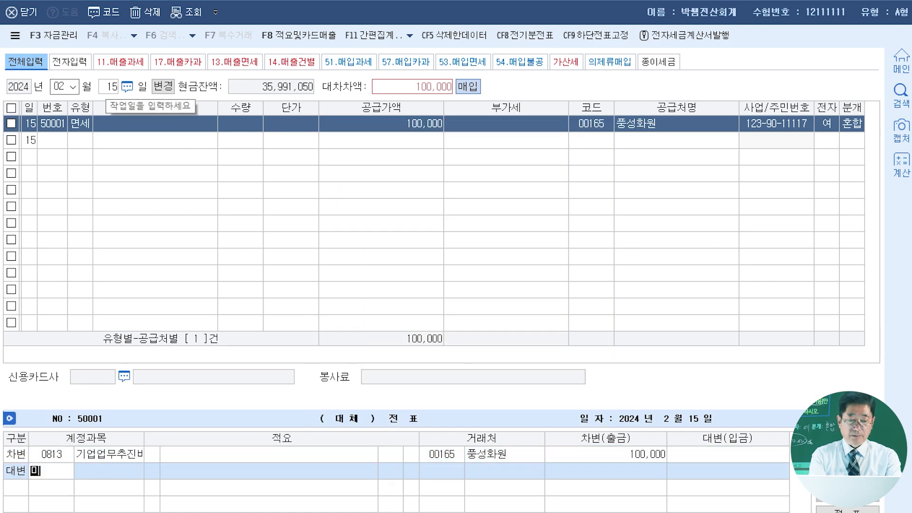
text(지급)
key(Return)
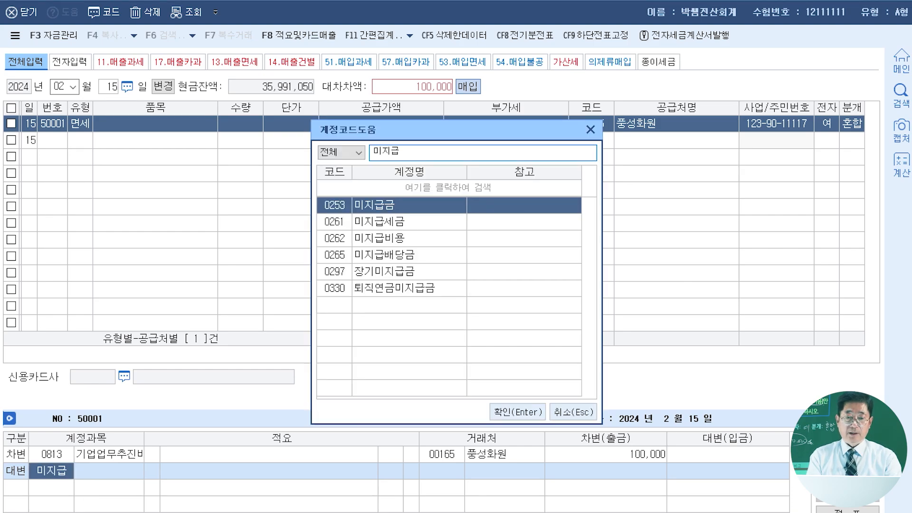
key(Return)
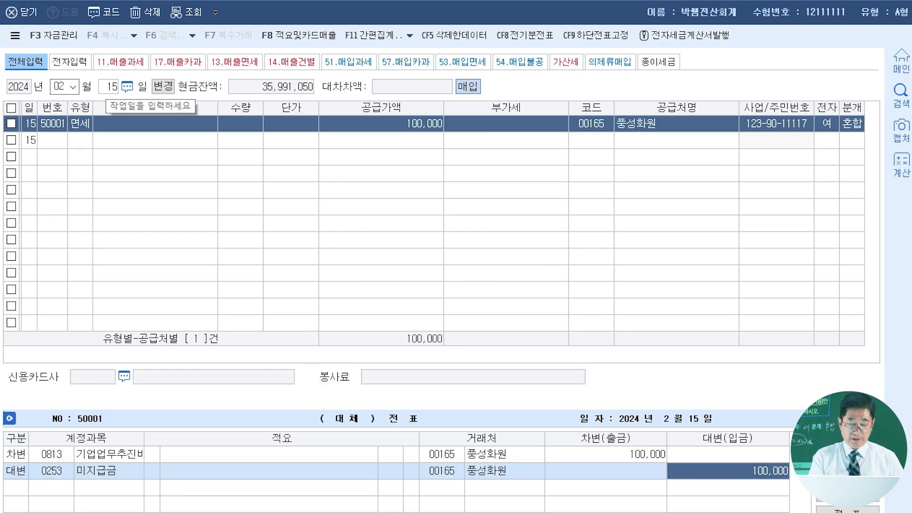
key(Return)
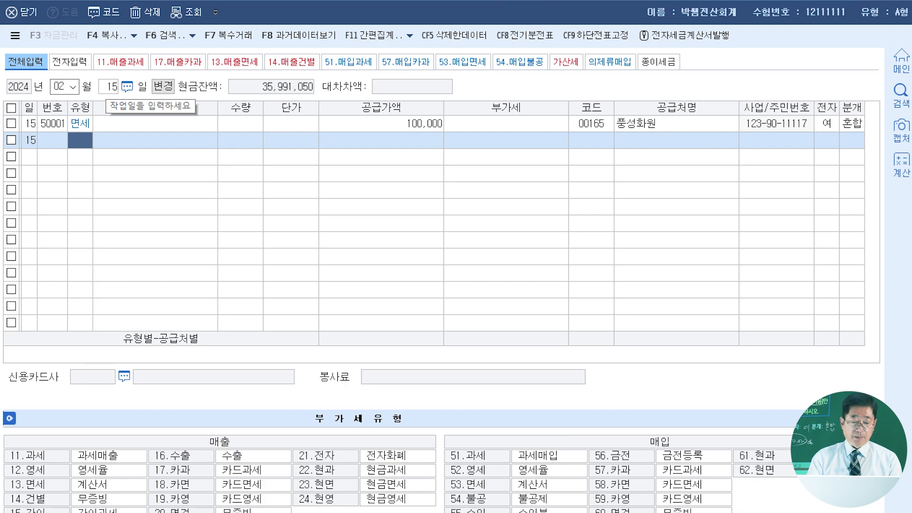
- Change the entry day to February 18 and create a sales line with VAT type 11 과세
click(112, 87)
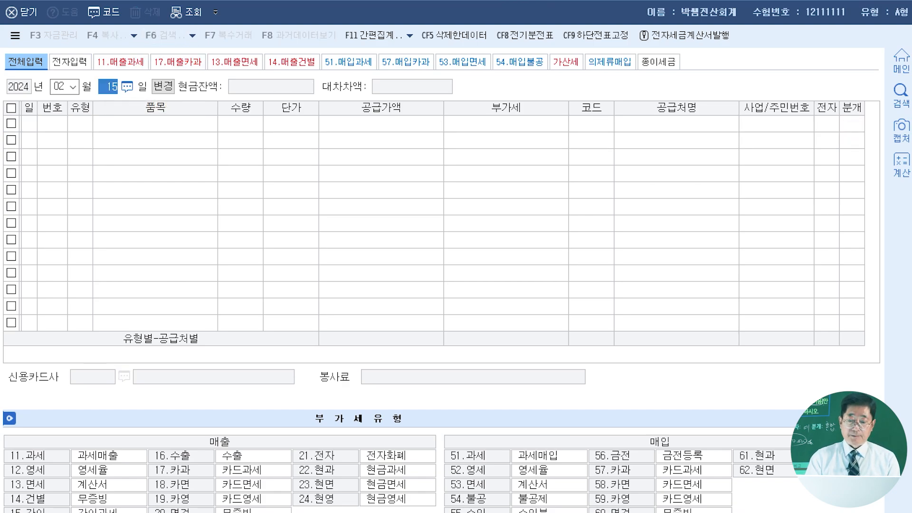
text(18)
key(Return)
text(11)
key(Return)
key(Return)
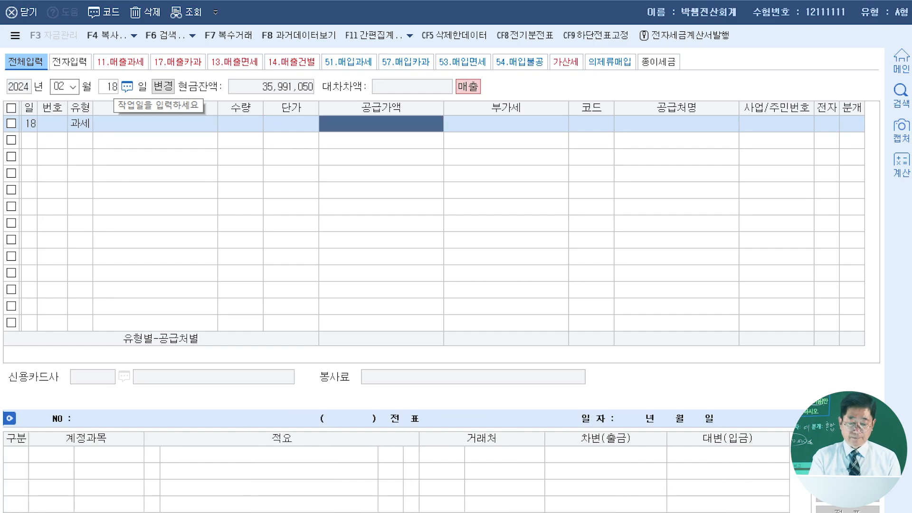
- Enter a supply value (공급가액) of 10,500,000 and accept VAT of 1,050,000 for the February 18 sale
text(10500000)
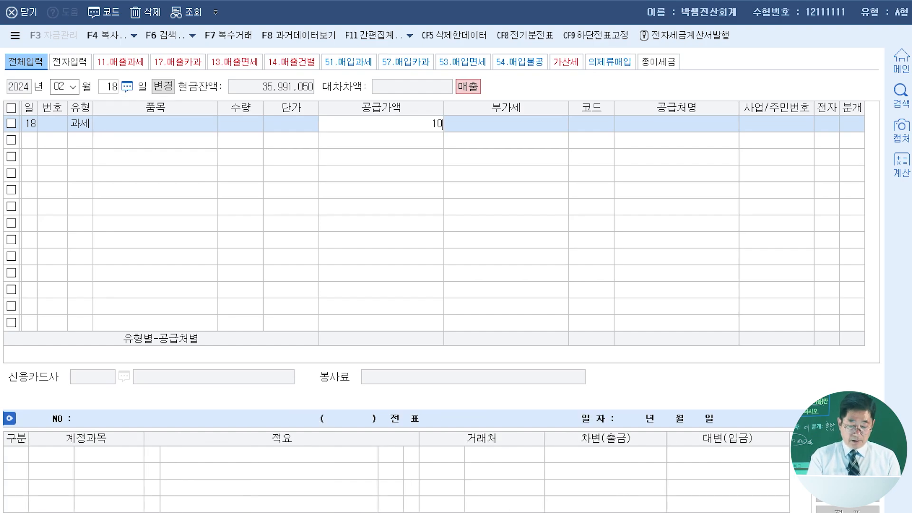
key(Return)
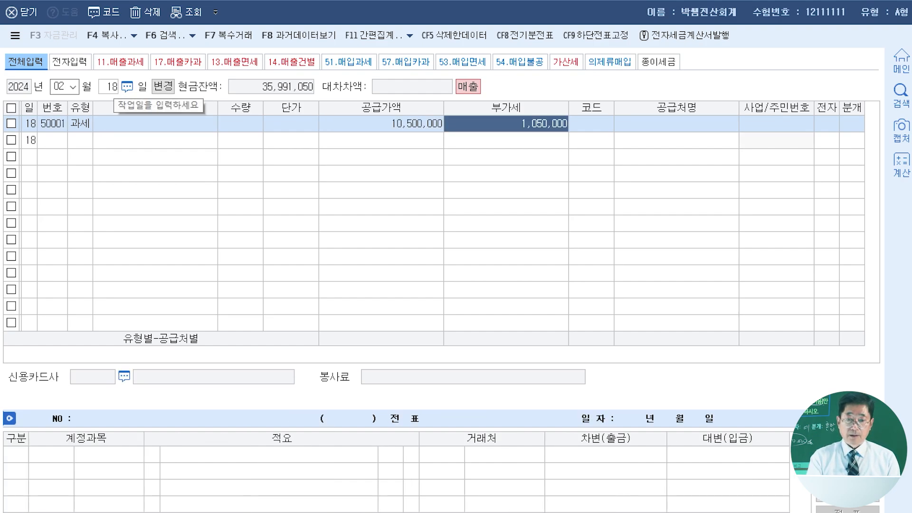
key(Return)
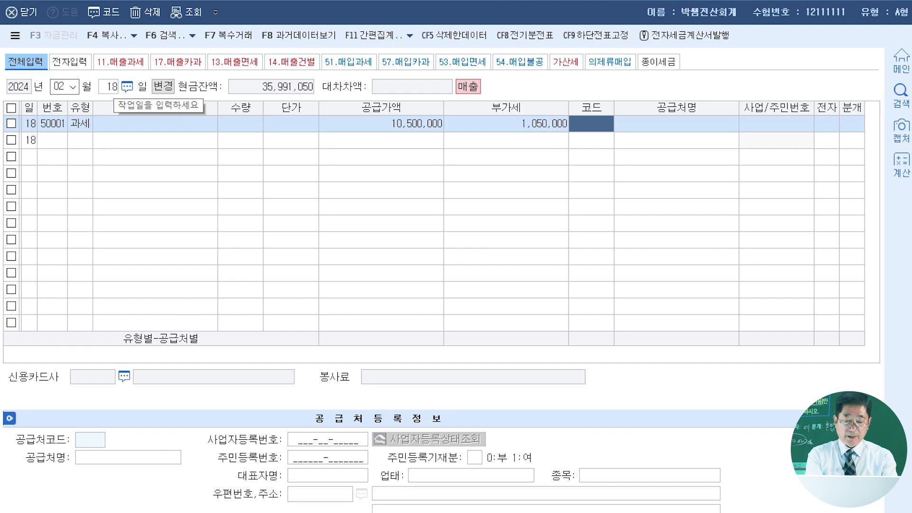
- Assign the individual buyer as the February 18 sale's trading partner and mark its electronic invoice field (전자) as 여
text(이배달)
key(Return)
key(Return)
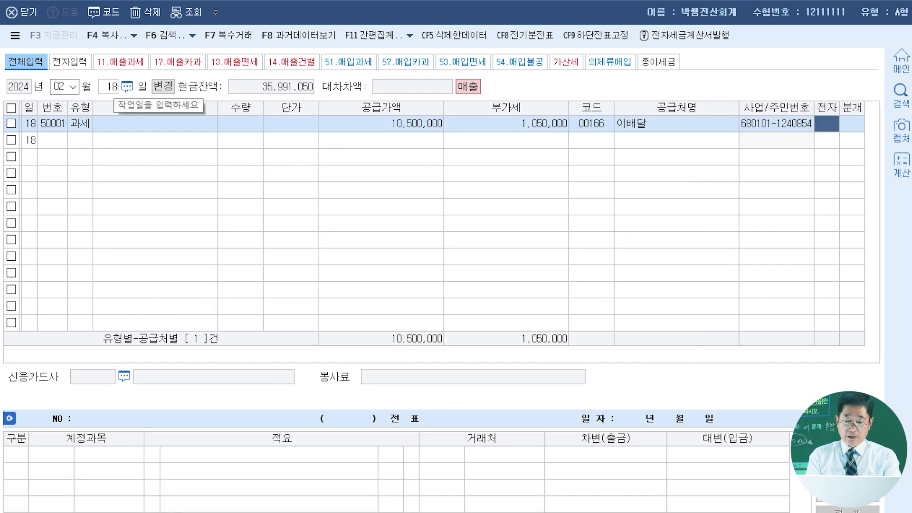
key(1)
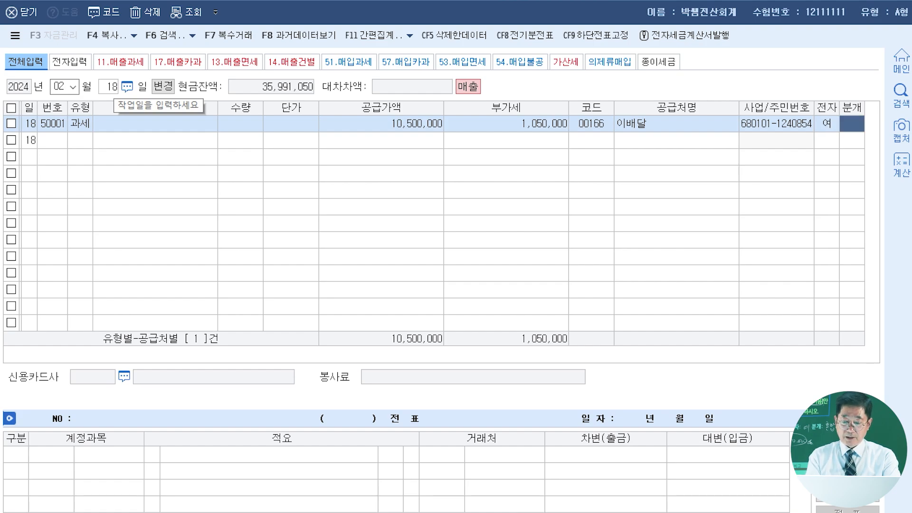
- Set the February 18 journal type (분개) to 혼합 and change the 제품매출 credit line to 0208 차량운반구 of 18,000,000
key(3)
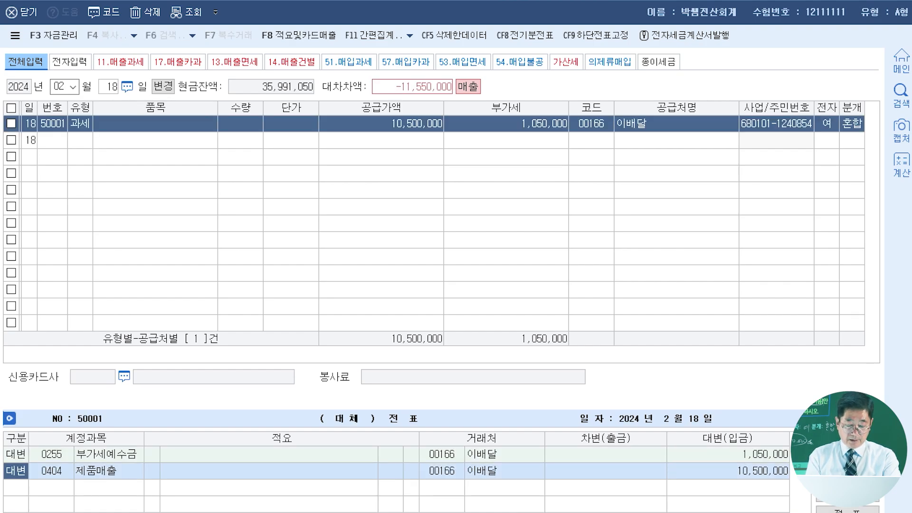
key(Return)
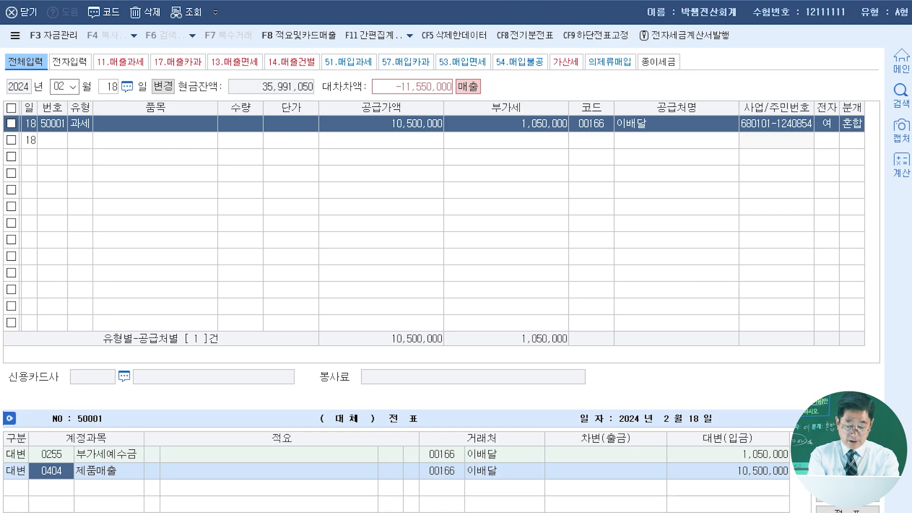
text(차량운)
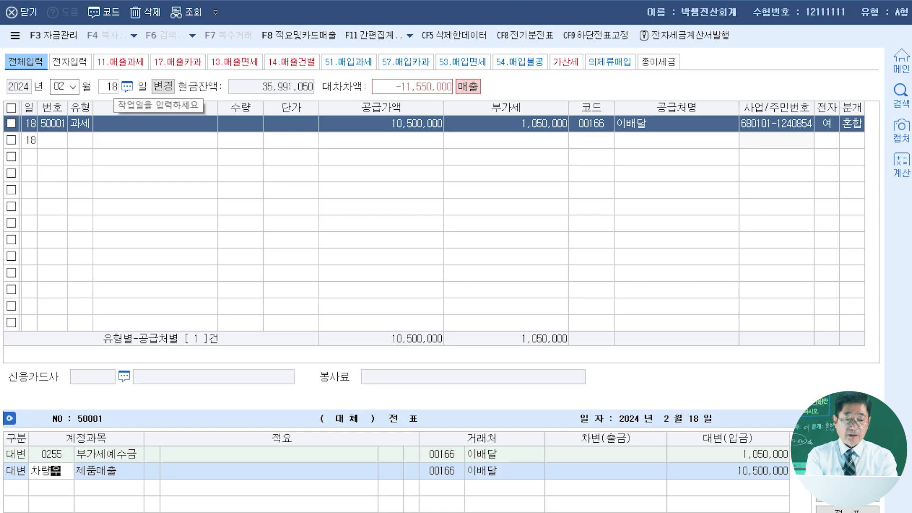
key(Return)
key(Return)
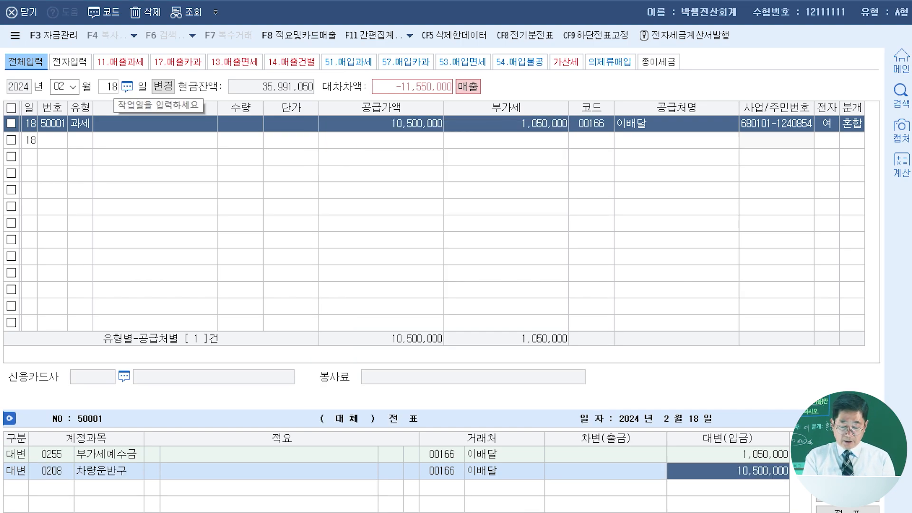
text(18000000)
key(Return)
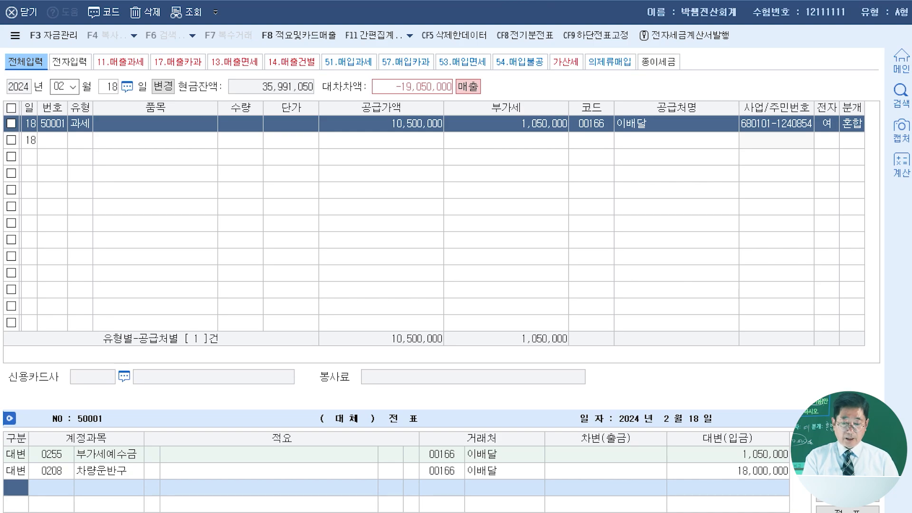
- Add a debit (차변) line for 0209 감가상각누계액 (차량운반구) of 6,000,000 to the February 18 journal
text(3)
key(Return)
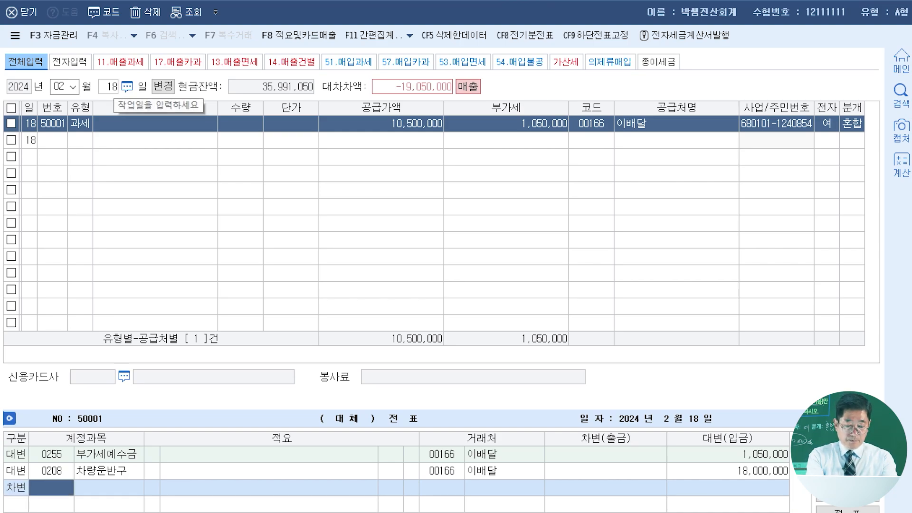
text(감가사)
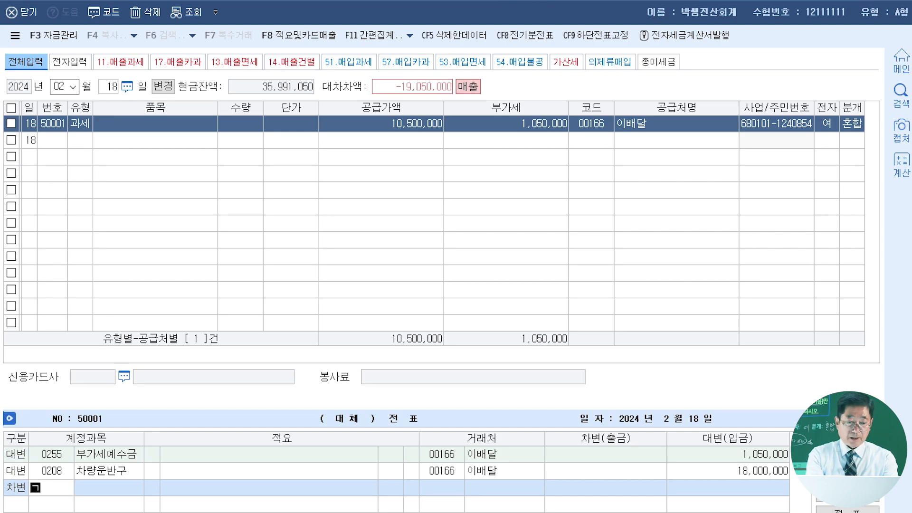
text(ㅇ)
key(Return)
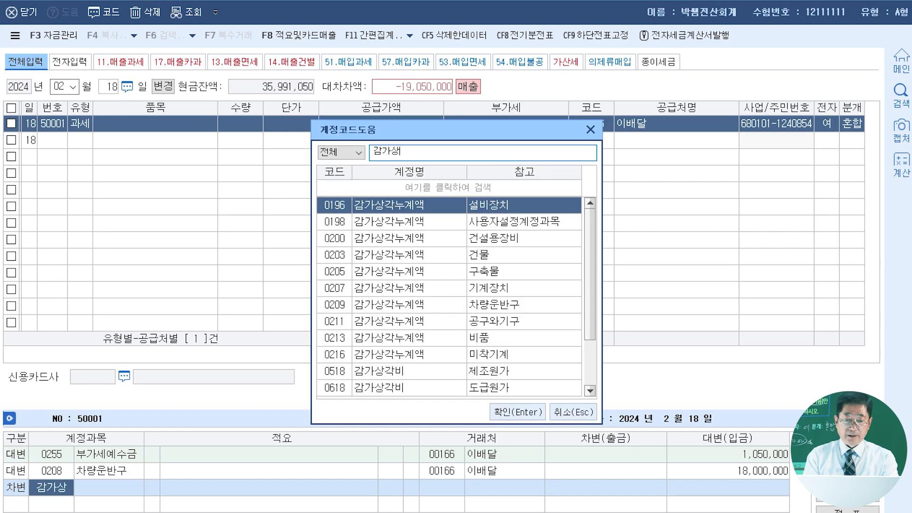
key(Down)
key(Down)
key(Down)
key(Down)
key(Down)
key(Down)
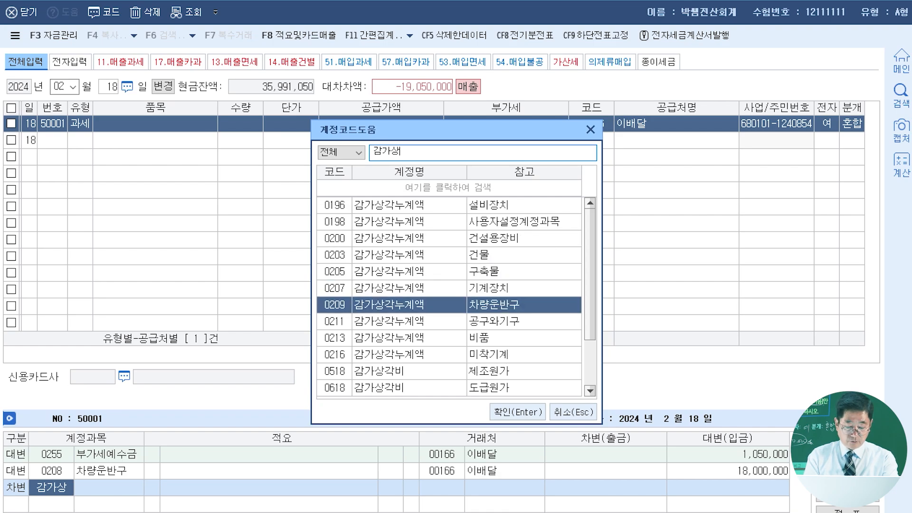
key(Return)
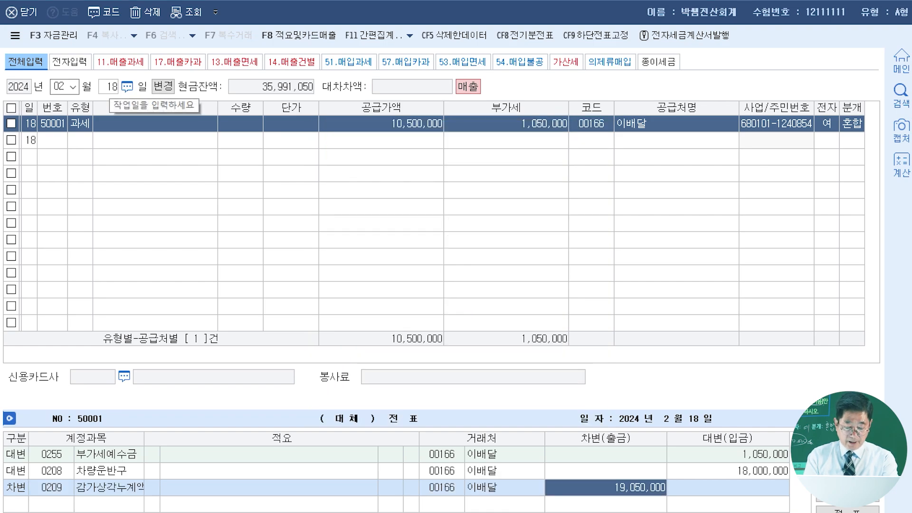
text(6000000)
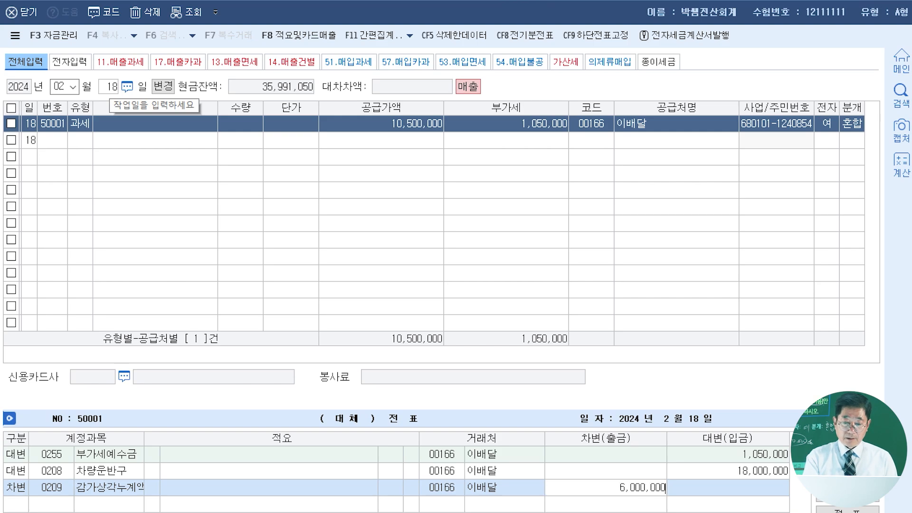
key(Return)
- Add a debit (차변) line for 0259 선수금 of 1,800,000 to the February 18 journal
text(3)
key(Return)
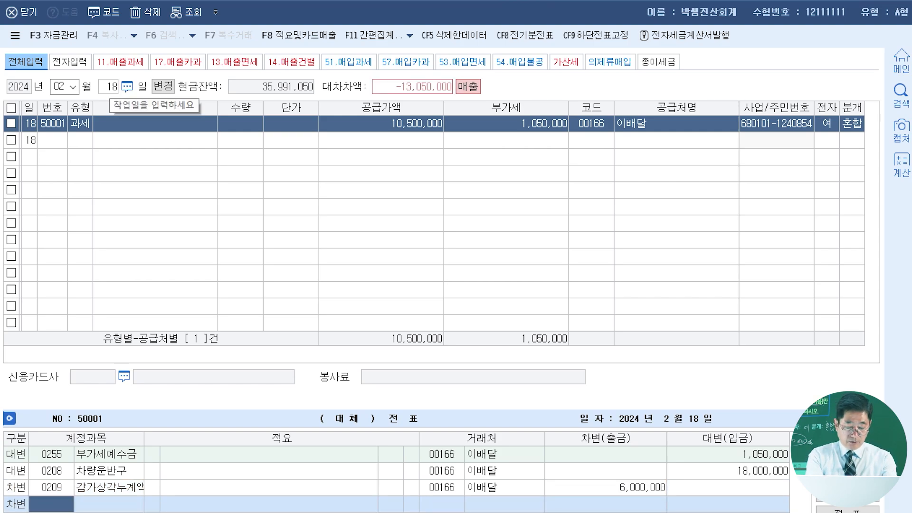
text(선수금)
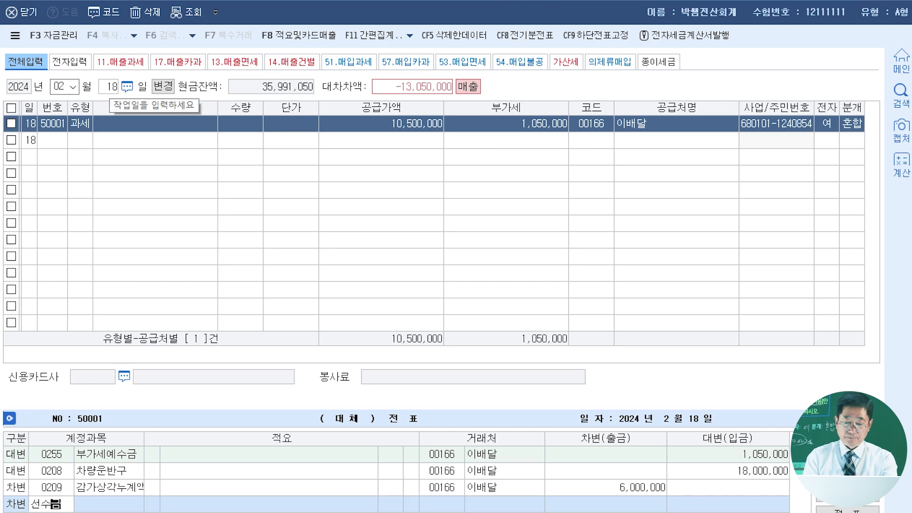
key(Return)
key(Return)
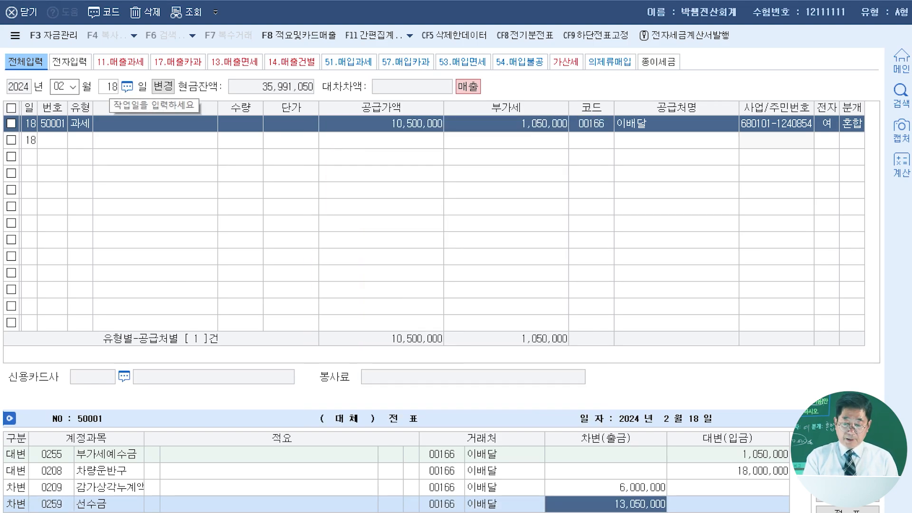
text(1800000)
key(Return)
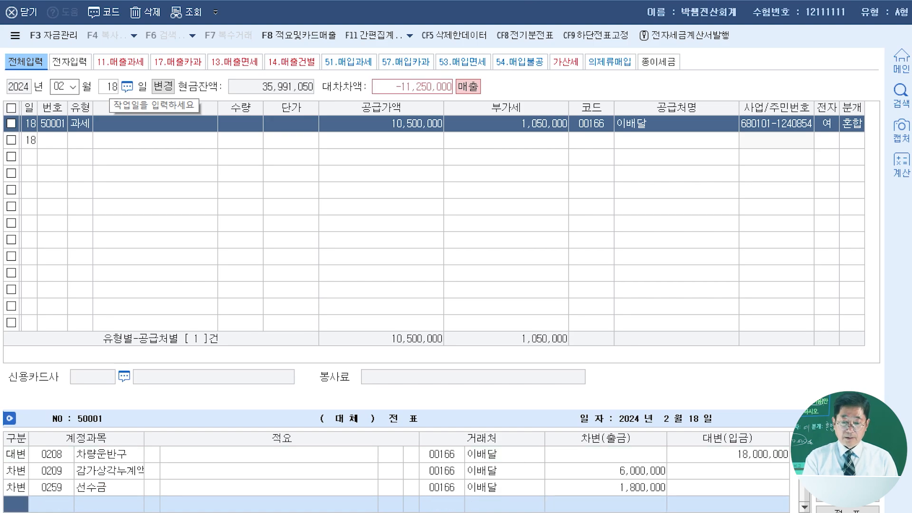
- Add a debit (차변) line for 0970 유형자산처분손실 of 1,500,000 to the February 18 journal
text(3)
key(Return)
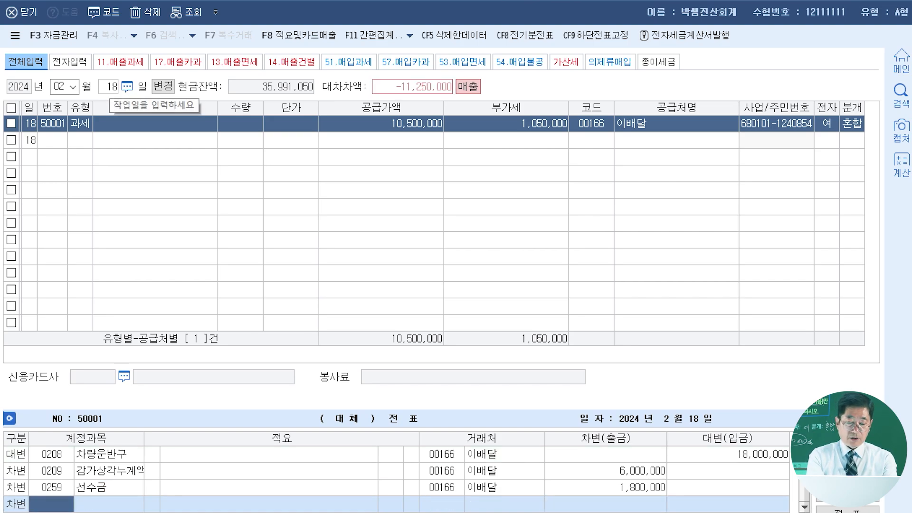
text(유형자)
key(Return)
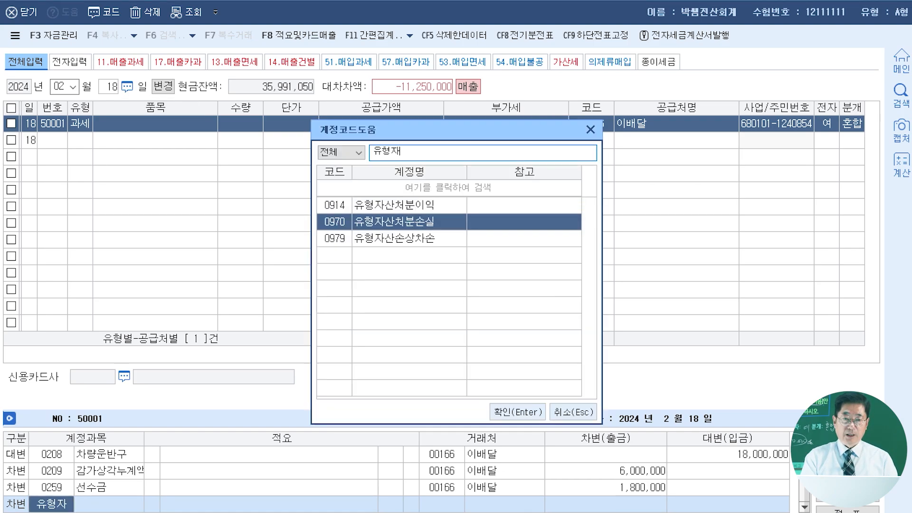
key(Return)
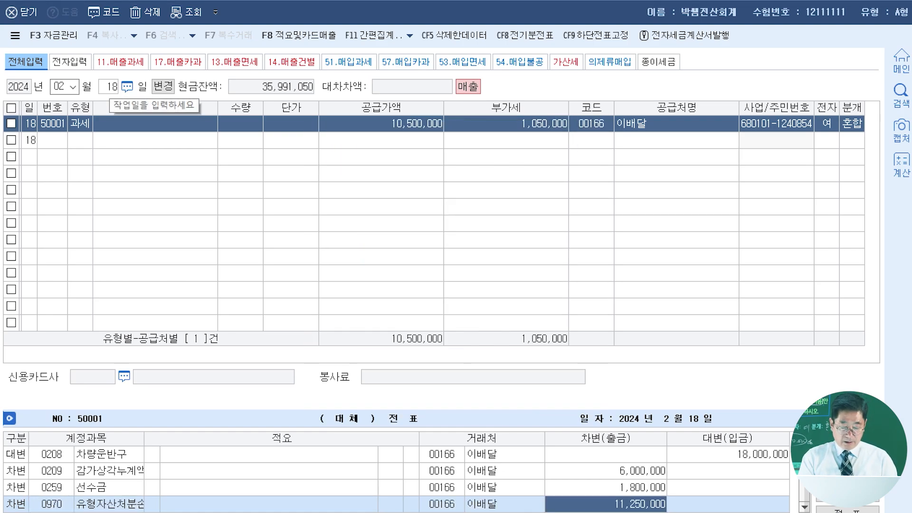
text(1500000)
key(Return)
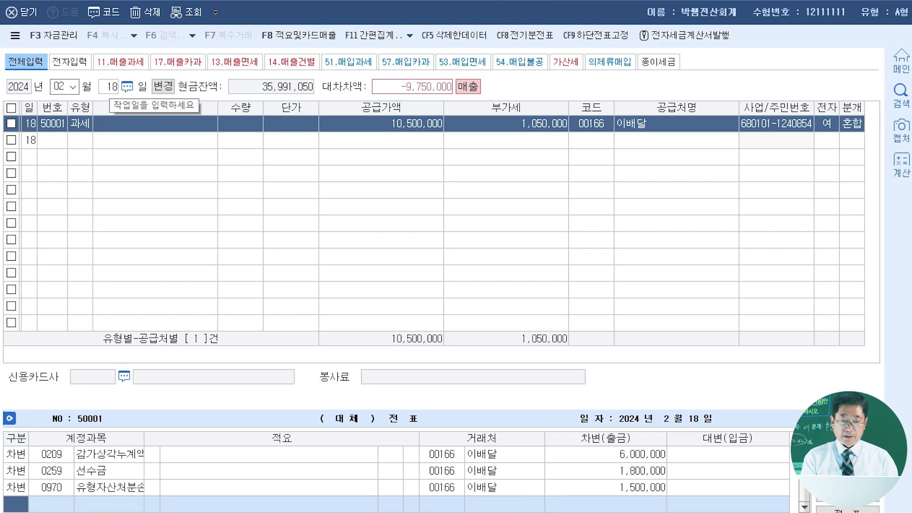
- Add a debit (차변) line for 0103 보통예금 of 9,750,000 and finish the February 18 voucher
text(3103)
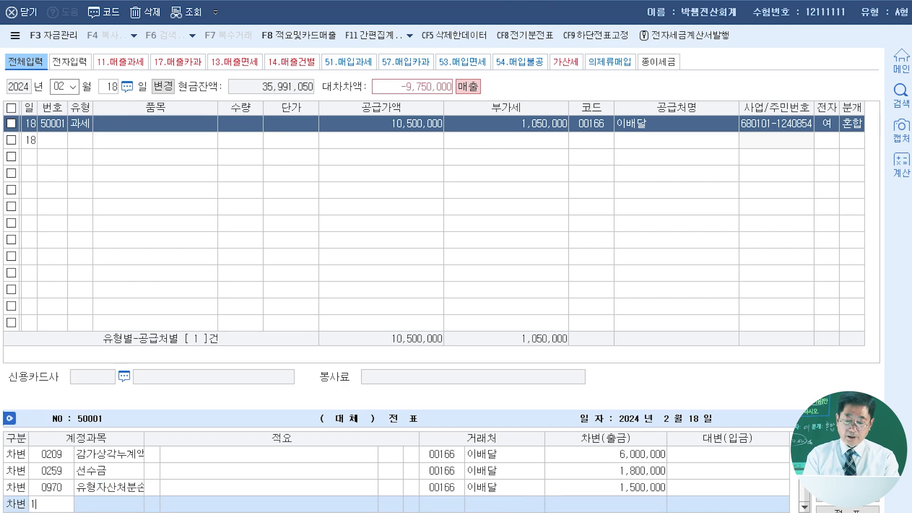
key(Return)
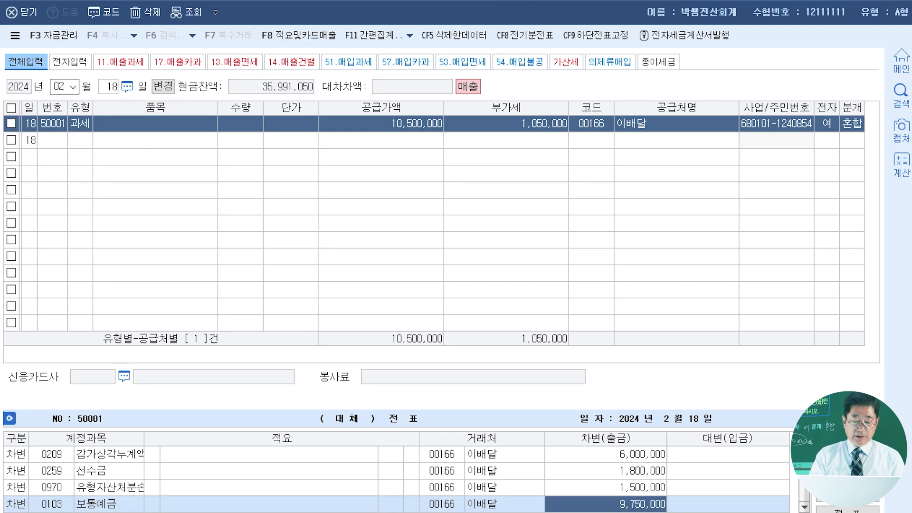
key(Return)
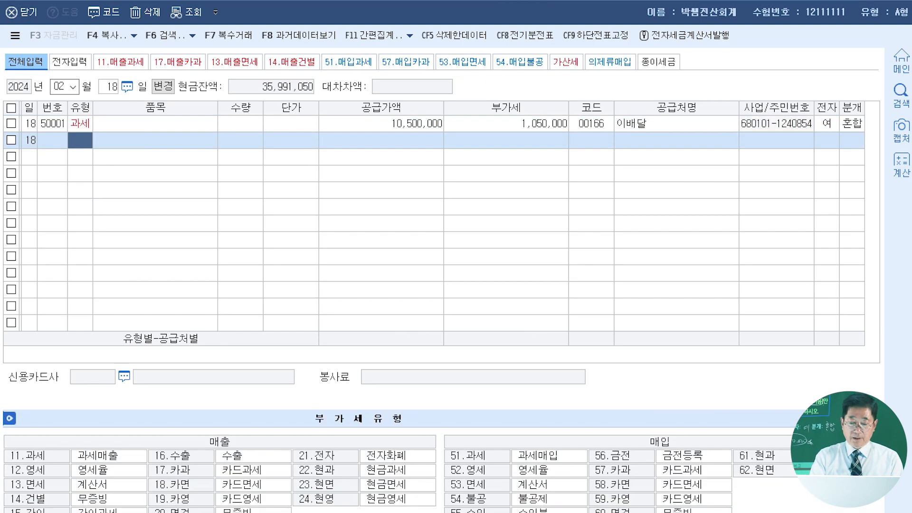
key(Escape)
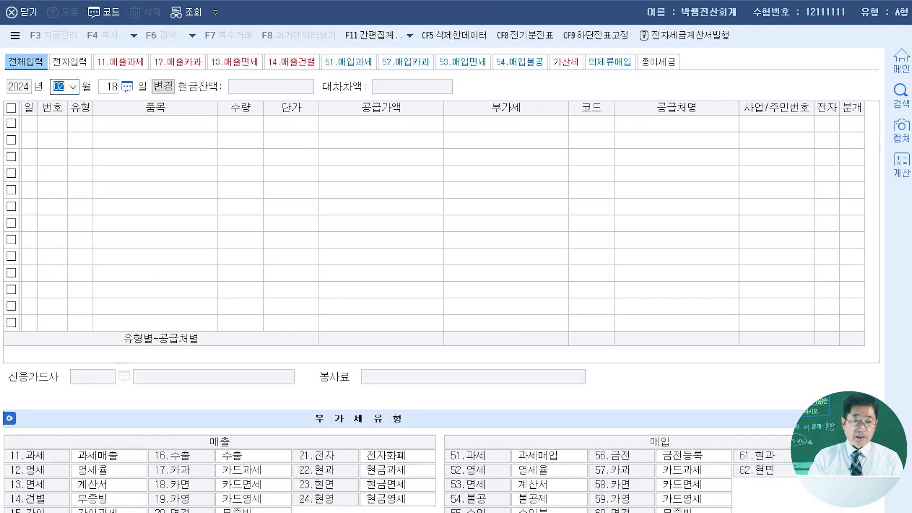
- Start a purchase/sales entry dated March 7 with VAT type 51 과세 (taxable purchase)
text(037)
key(Return)
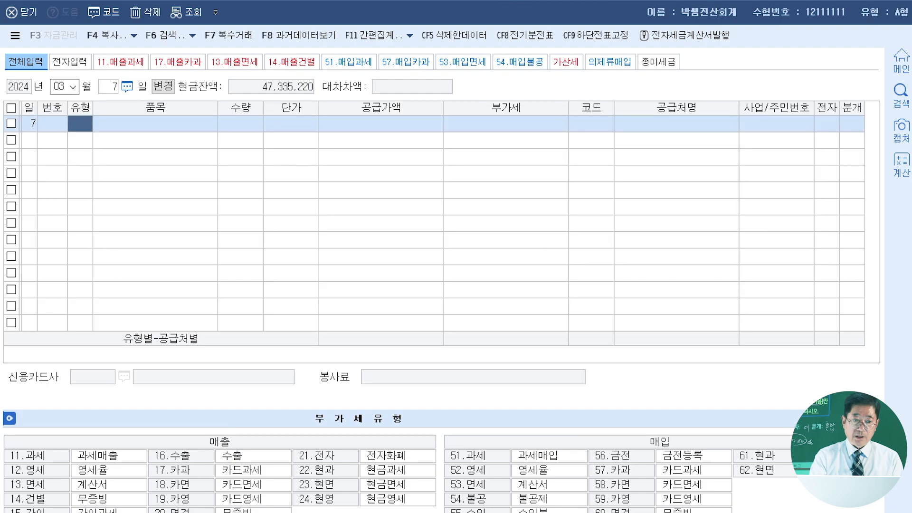
text(51)
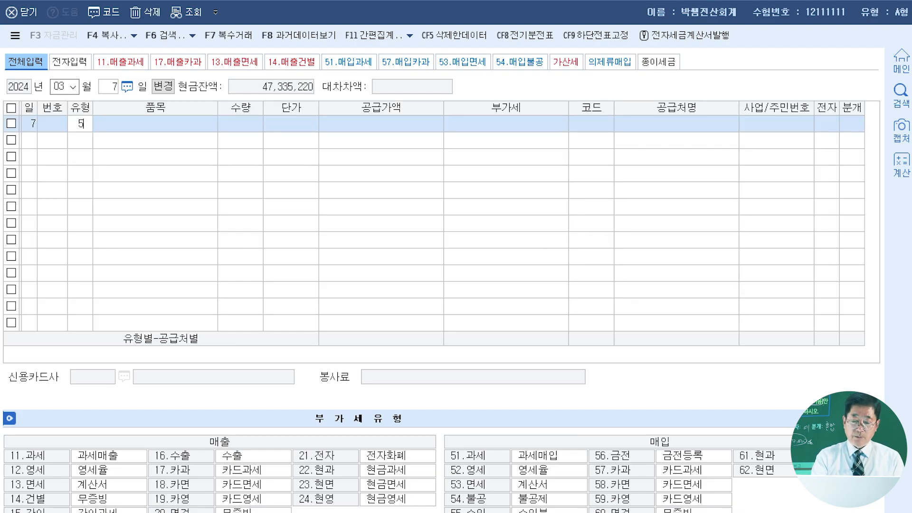
key(Return)
key(Return)
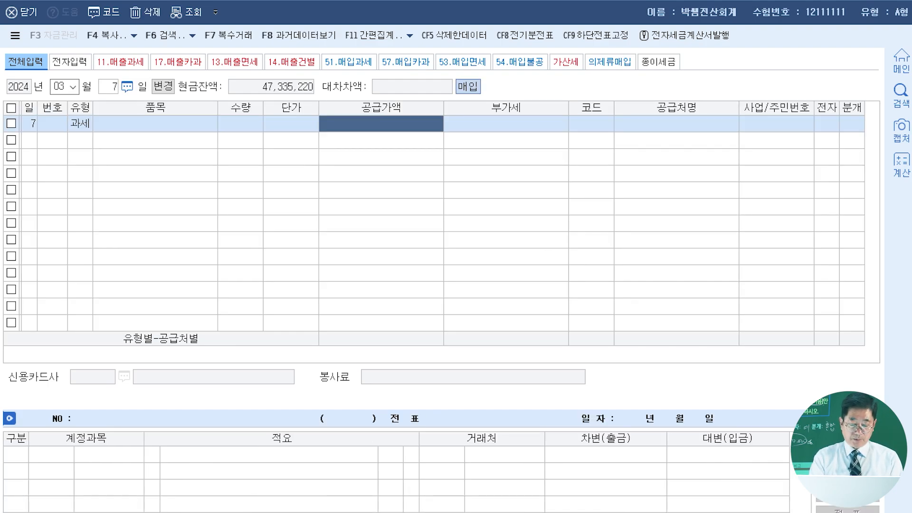
- Enter a supply value (공급가액) of 110,000,000 and accept VAT of 11,000,000 for the March 7 purchase
text(110,000,000)
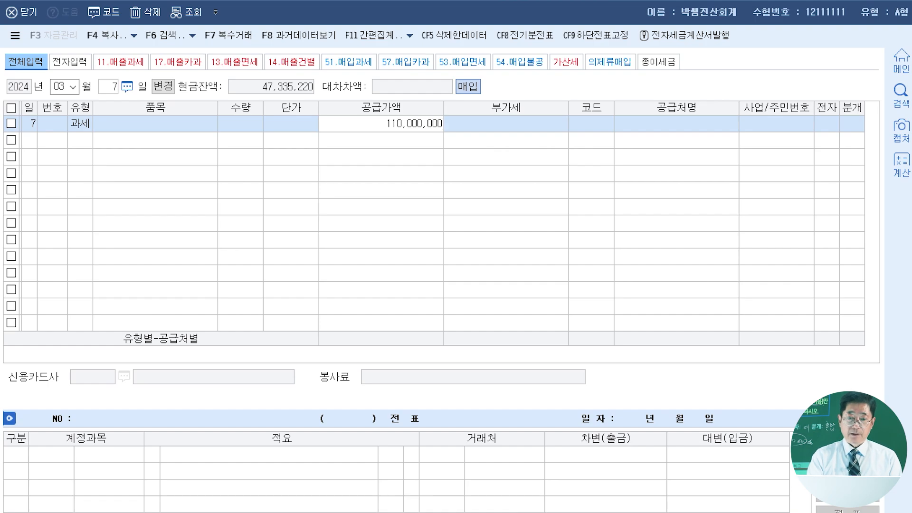
key(Return)
key(Return)
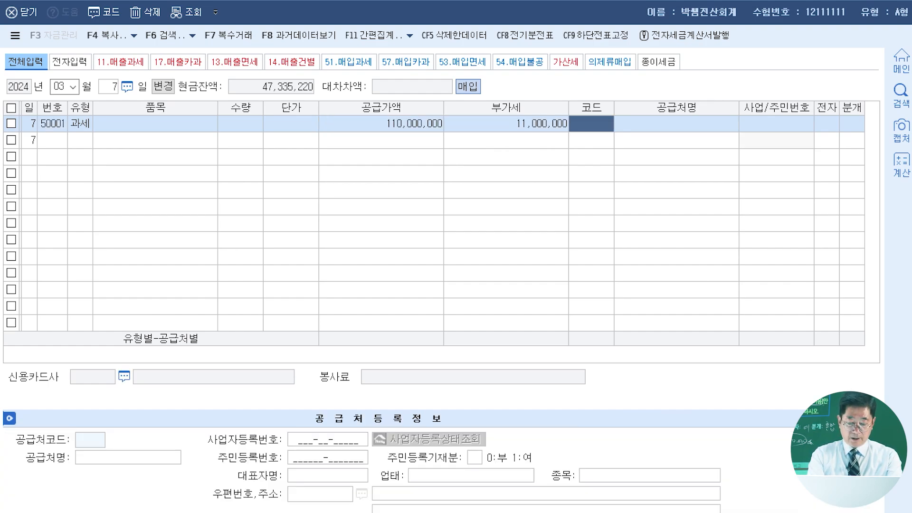
- Assign (주)양주산업 as the March 7 purchase's trading partner and mark its electronic invoice field (전자) as 여
text(양주)
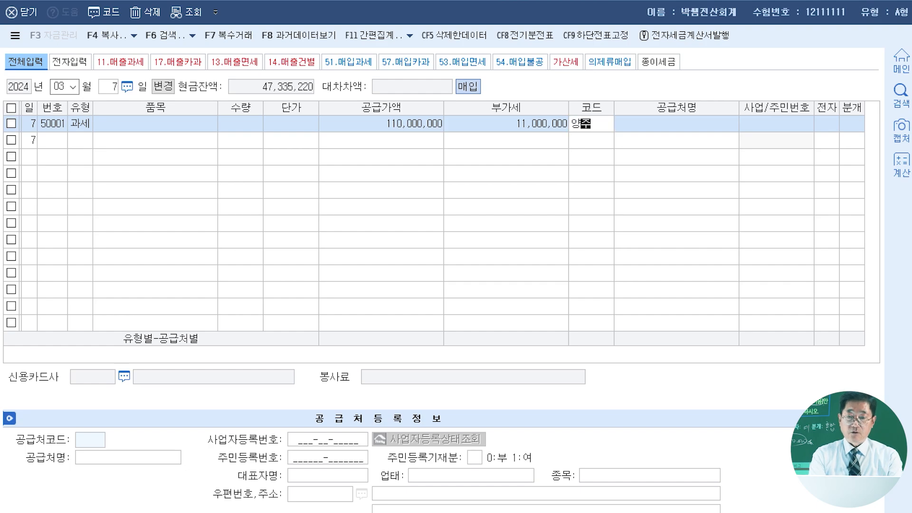
key(Return)
key(Return)
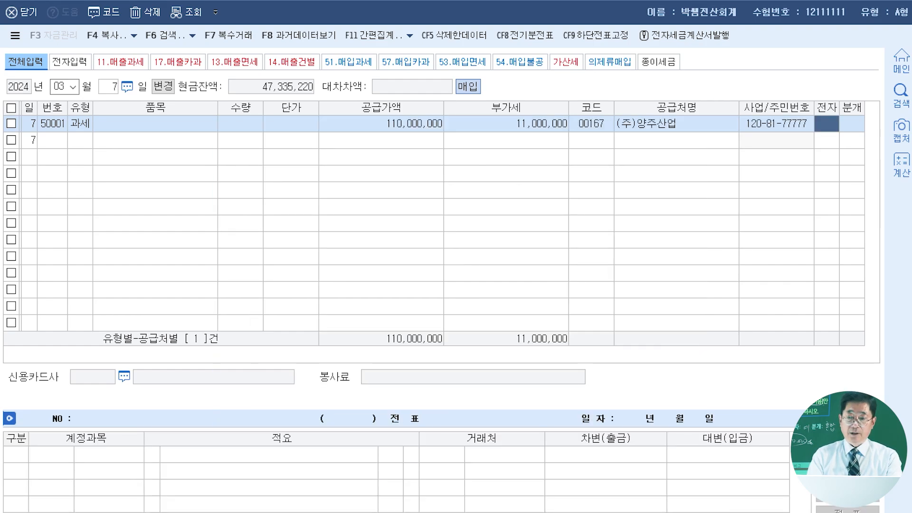
key(1)
- Set the March 7 journal type (분개) to 혼합 and change the 원재료 debit line to 0202 건물
key(Return)
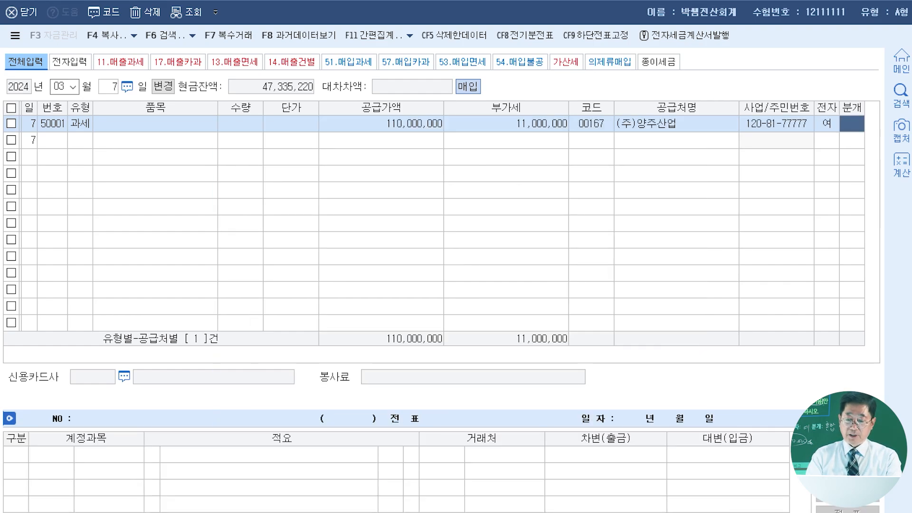
key(3)
key(Return)
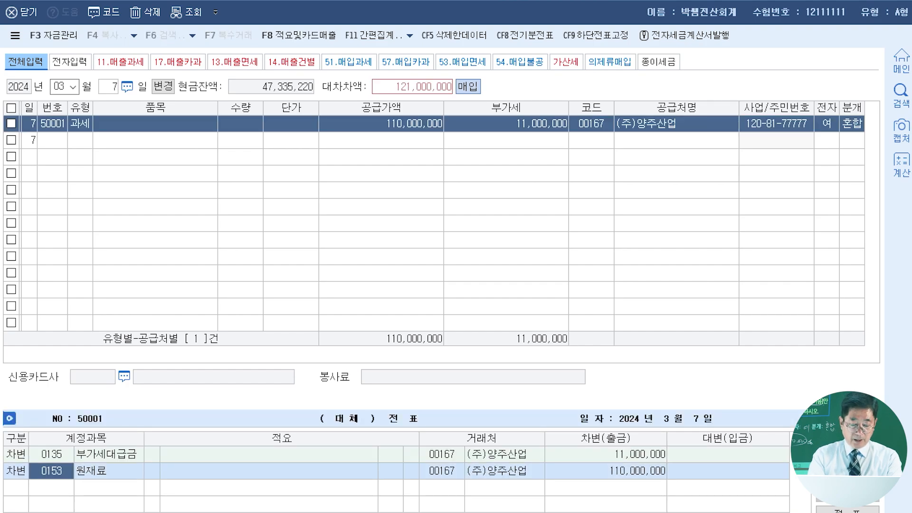
text(건물)
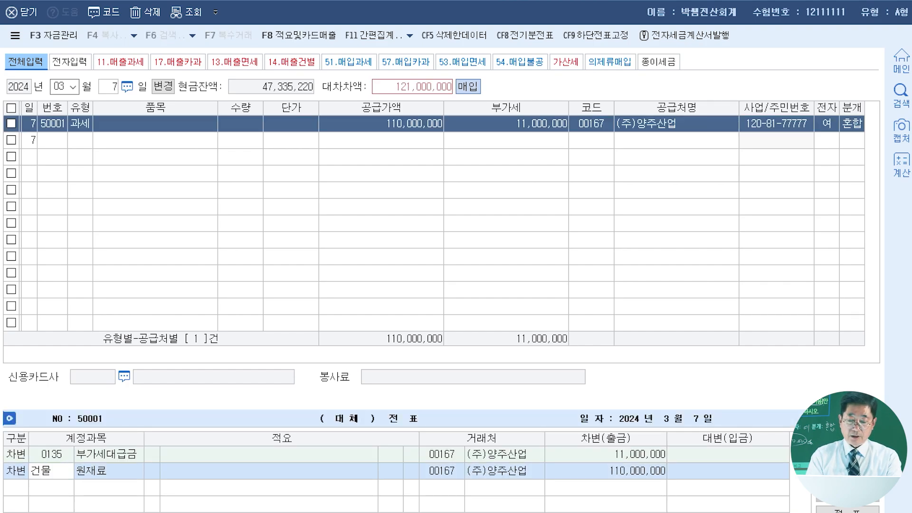
key(Return)
key(Down)
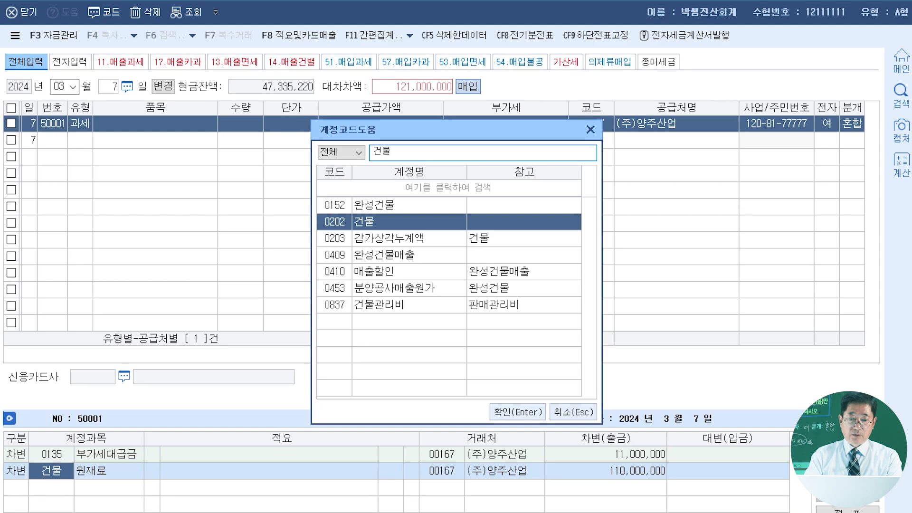
key(Return)
- Add a credit (대변) line for 0253 미지급금 of 121,000,000 to the March 7 journal and close the purchase/sales voucher entry
text(4)
key(Return)
text(미지급)
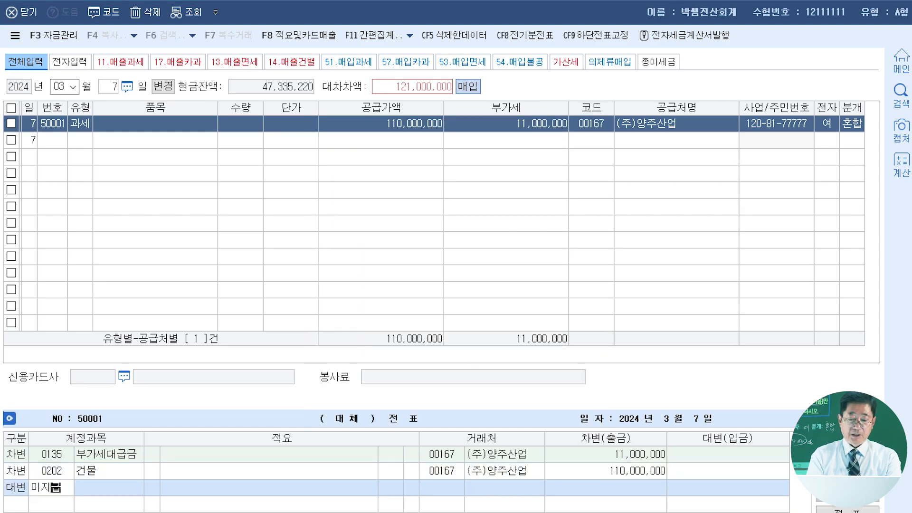
key(Return)
key(Return)
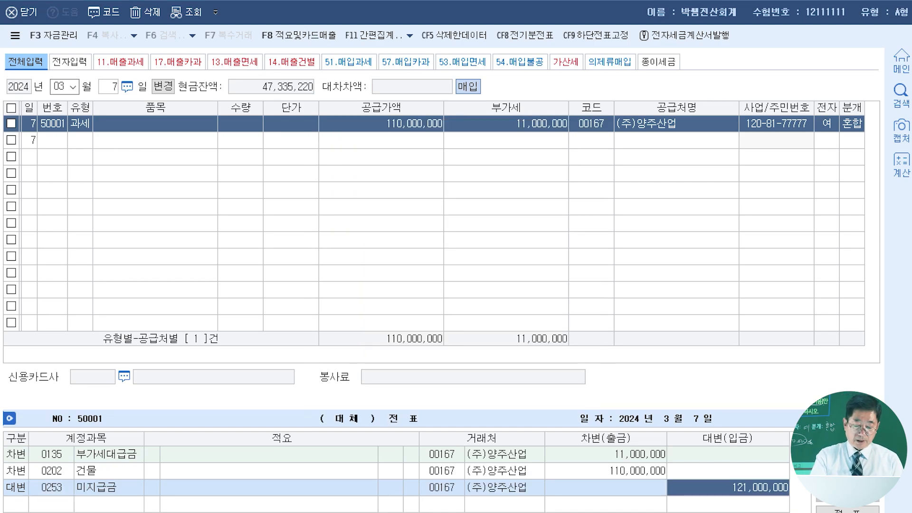
key(Return)
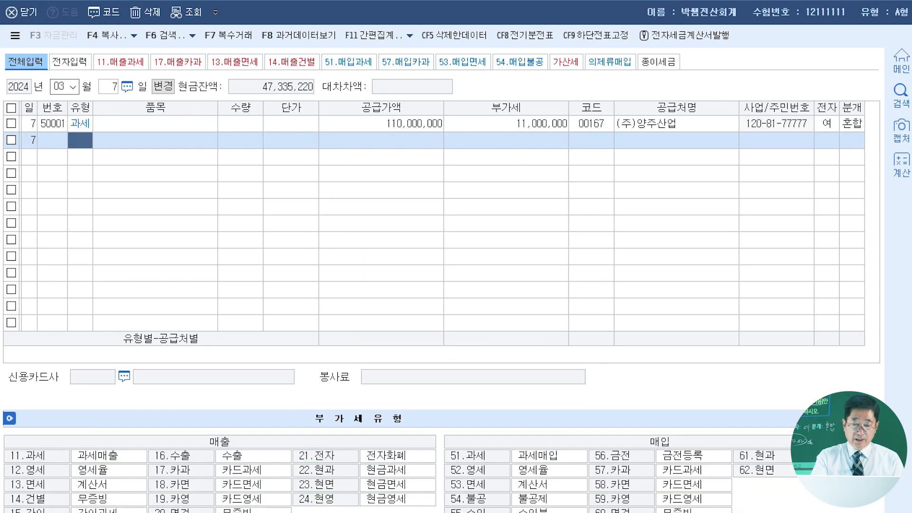
click(22, 12)
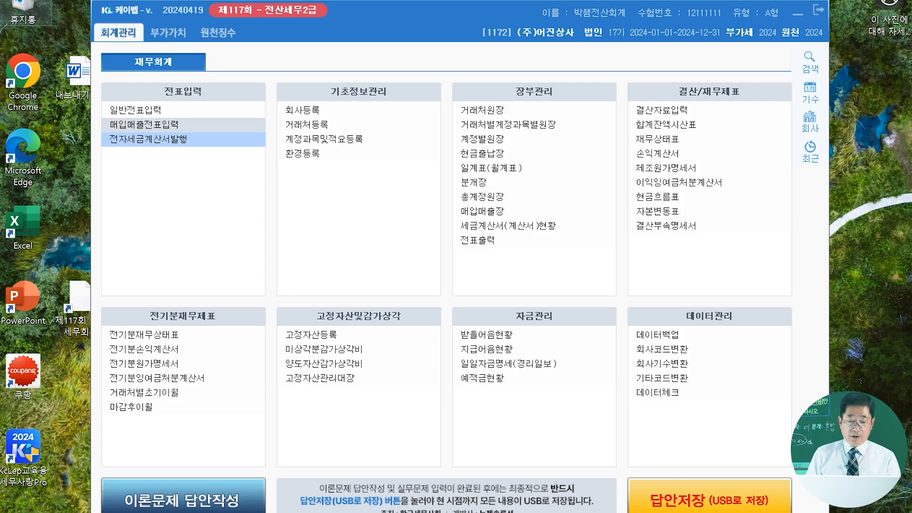